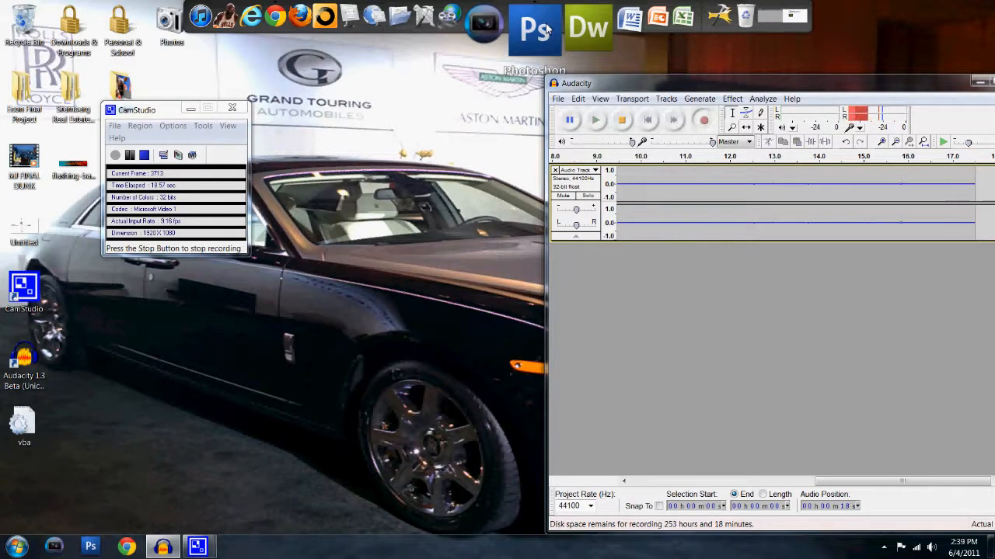
# Open Photoshop and create a new custom document 800 pixels wide and 150 pixels high.
pyautogui.click(546, 30)
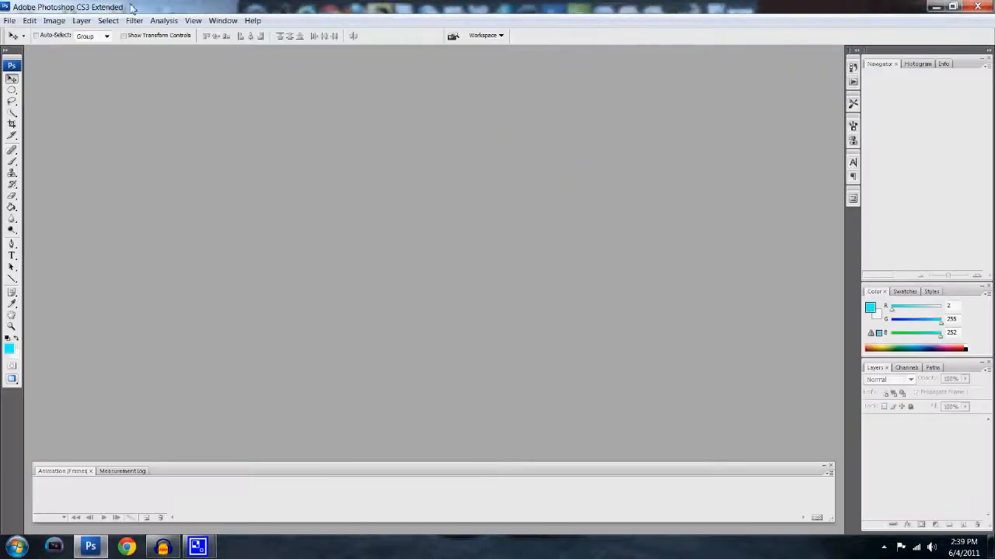
pyautogui.click(10, 20)
pyautogui.click(21, 36)
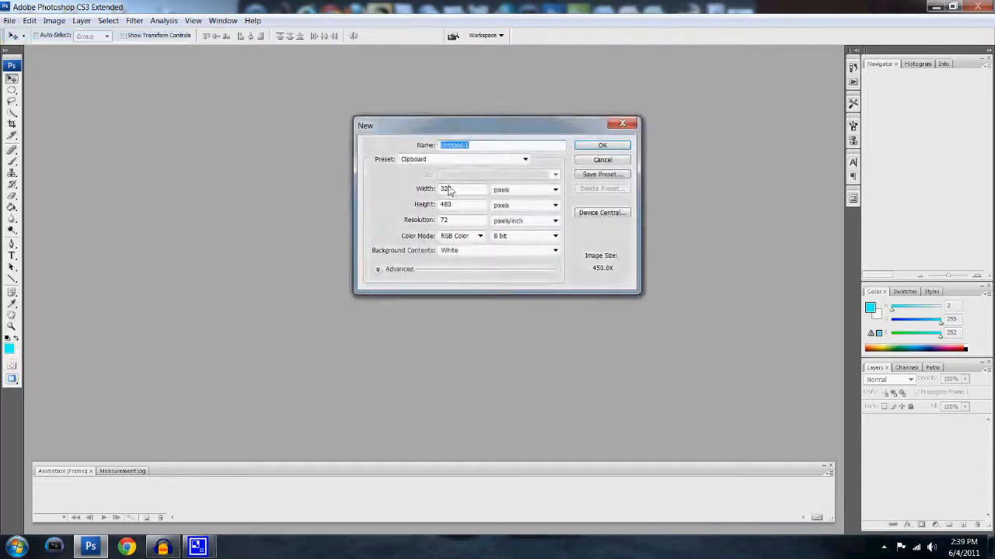
pyautogui.click(463, 162)
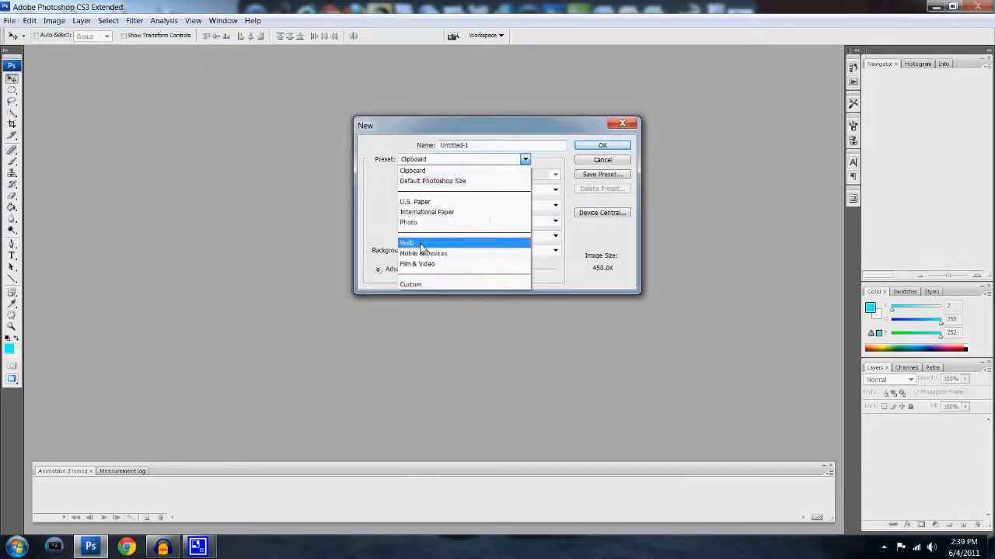
pyautogui.click(410, 284)
pyautogui.doubleClick(438, 188)
pyautogui.write('800')
pyautogui.press('Tab')
pyautogui.press('Tab')
pyautogui.write('150')
pyautogui.click(462, 258)
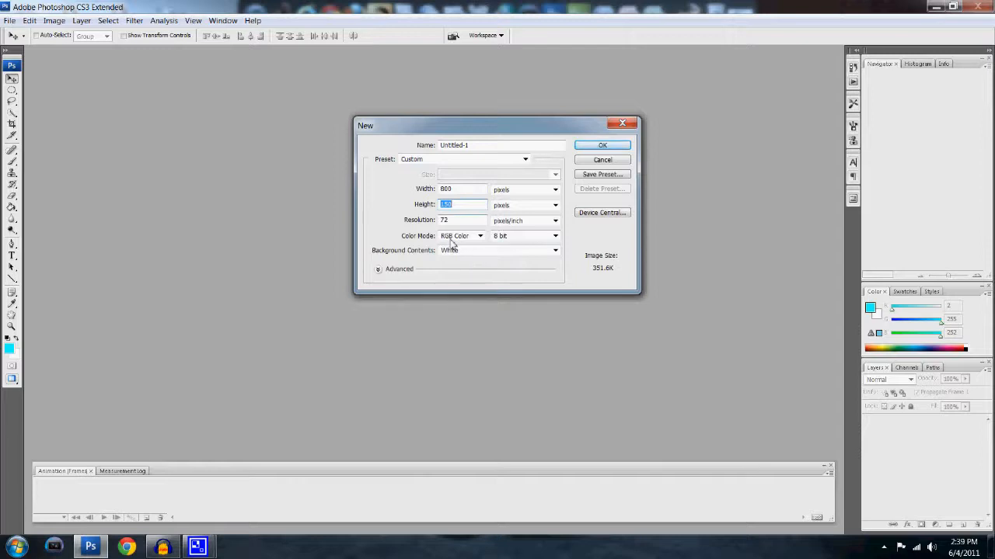
pyautogui.click(600, 145)
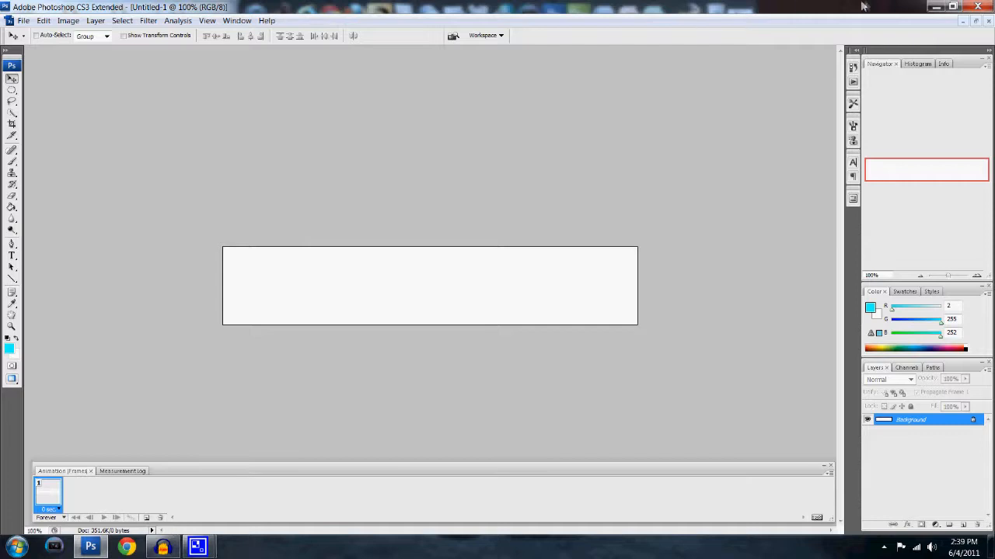
# Copy the New York night skyline image from the web browser and paste it into the blank Photoshop banner.
pyautogui.click(936, 7)
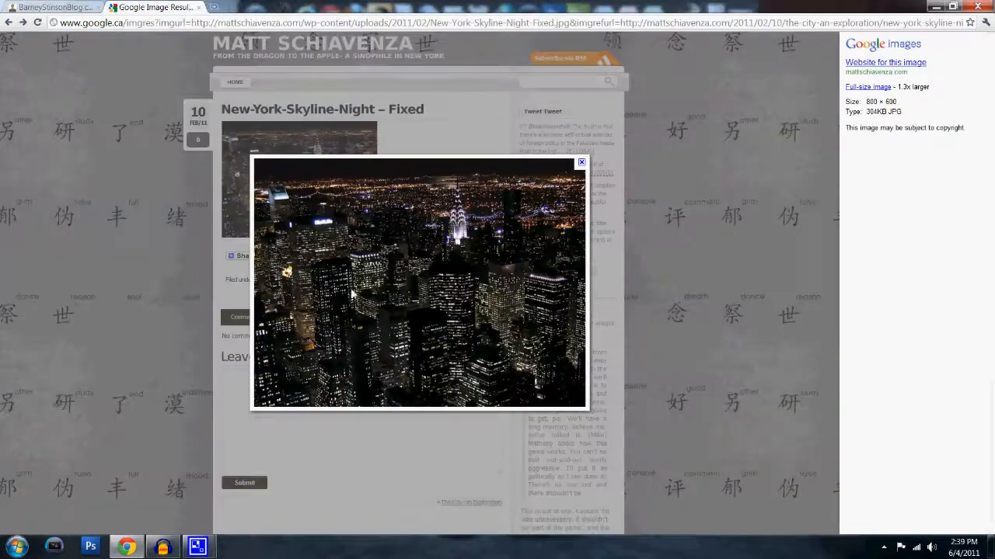
pyautogui.rightClick(385, 261)
pyautogui.click(407, 289)
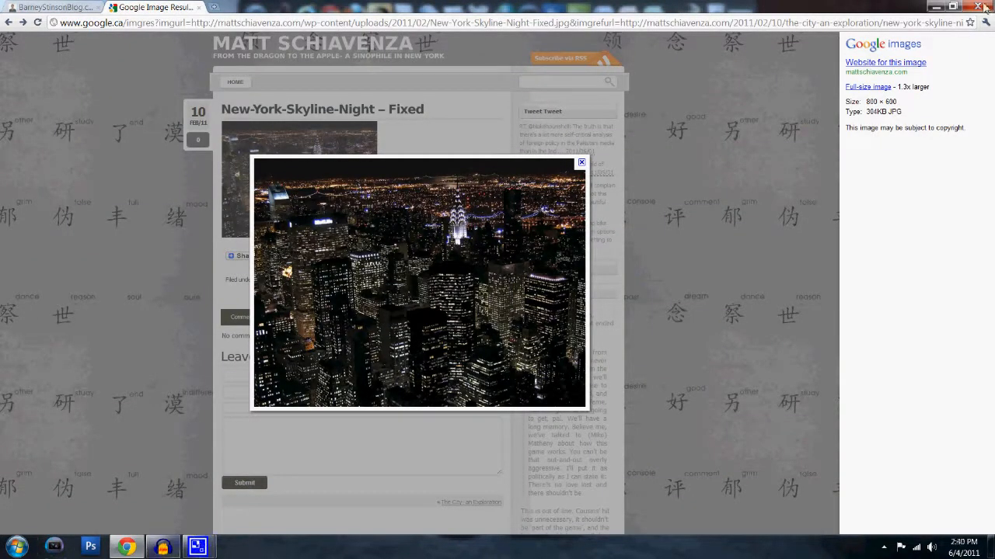
pyautogui.click(936, 6)
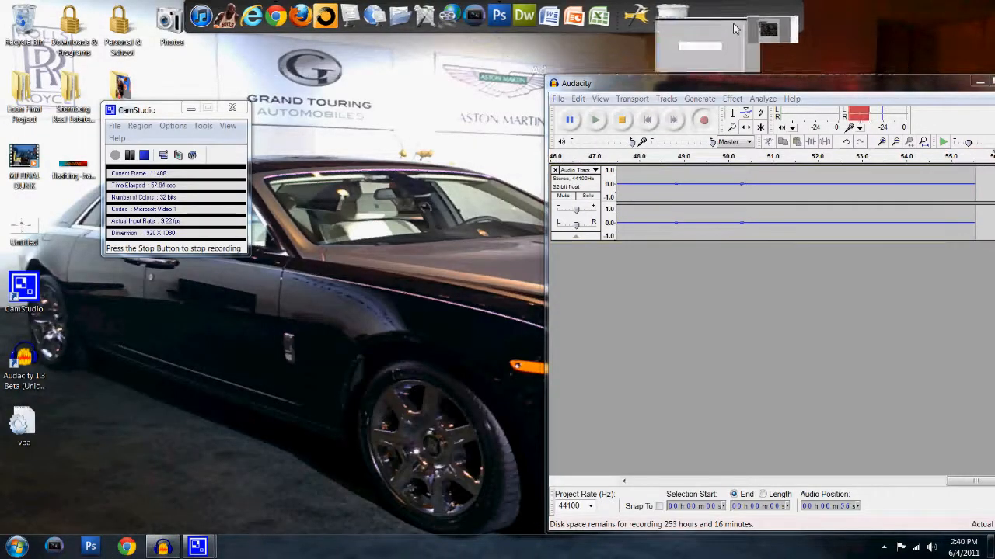
pyautogui.click(730, 30)
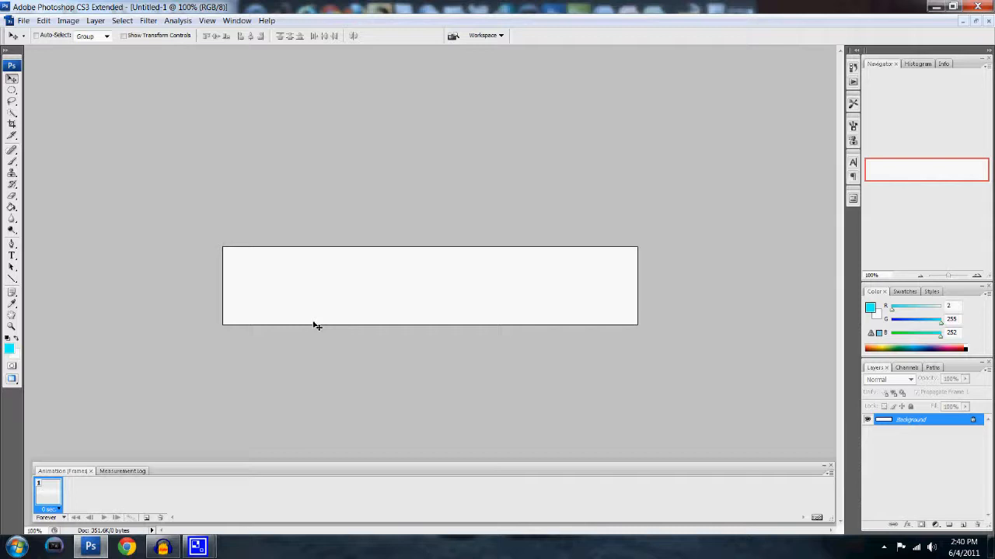
pyautogui.hotkey('ctrl', 'v')
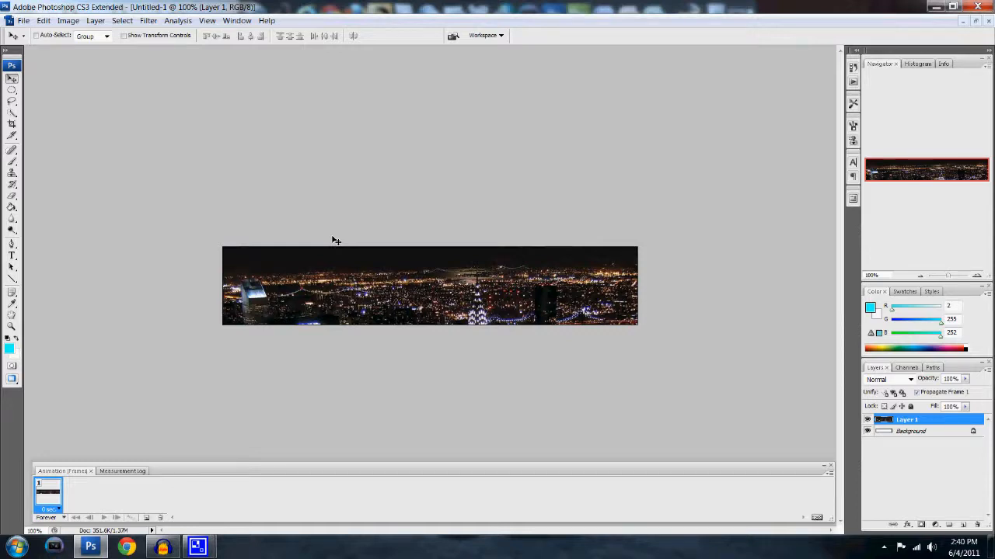
# Squash the skyline layer vertically with Free Transform so more of the city fits inside the banner.
pyautogui.hotkey('ctrl', 't')
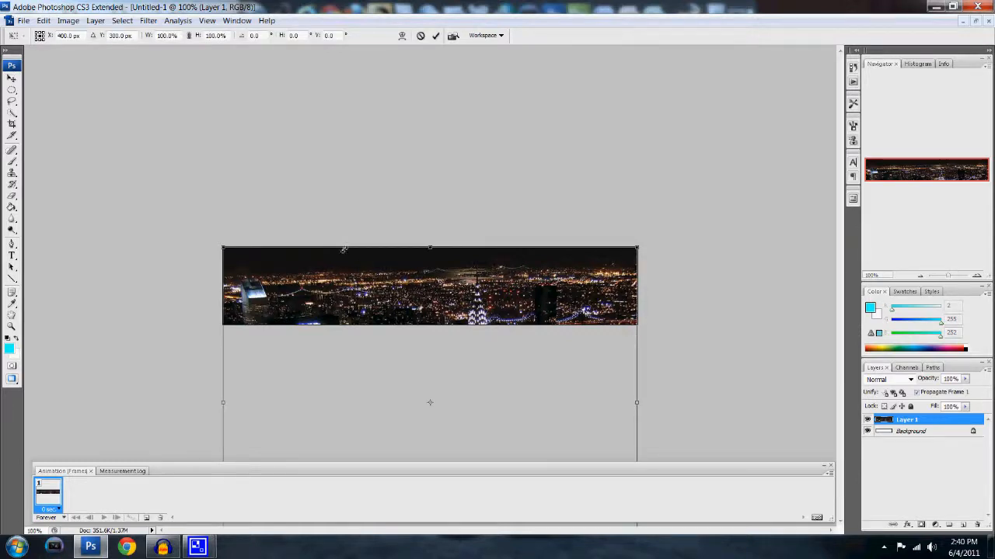
pyautogui.moveTo(431, 342); pyautogui.dragTo(432, 353)
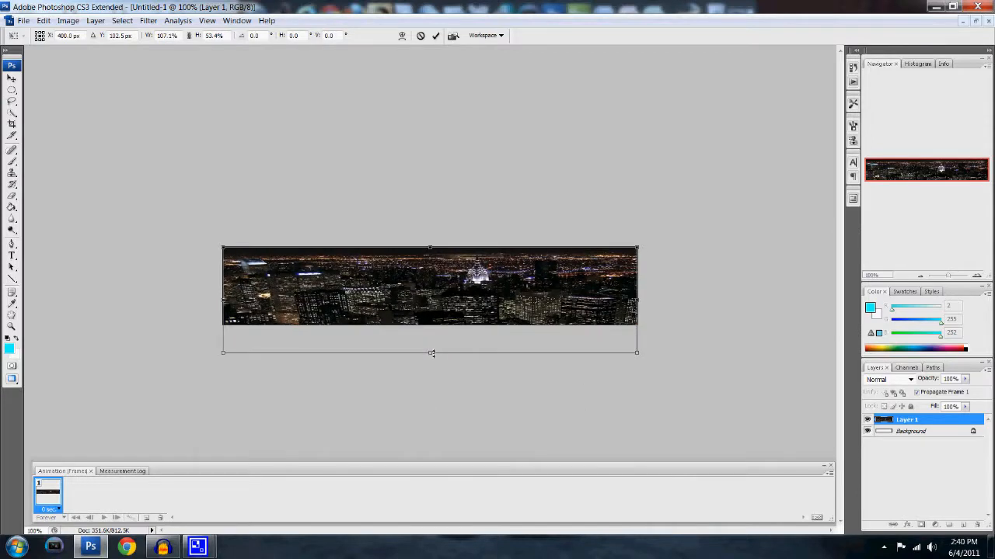
pyautogui.click(435, 36)
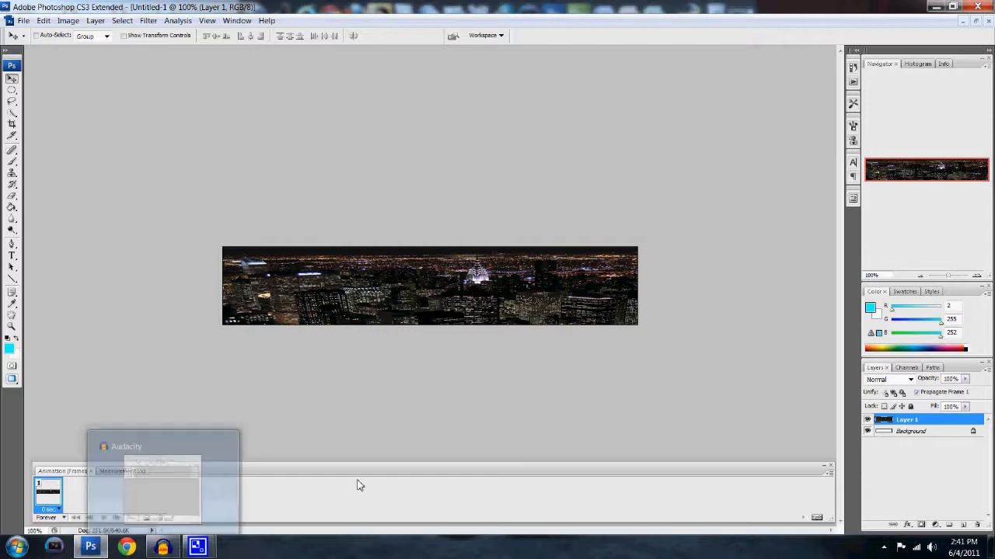
# Copy the picture of the man in a suit from the blog page in the browser and paste it into the Photoshop banner.
pyautogui.click(938, 7)
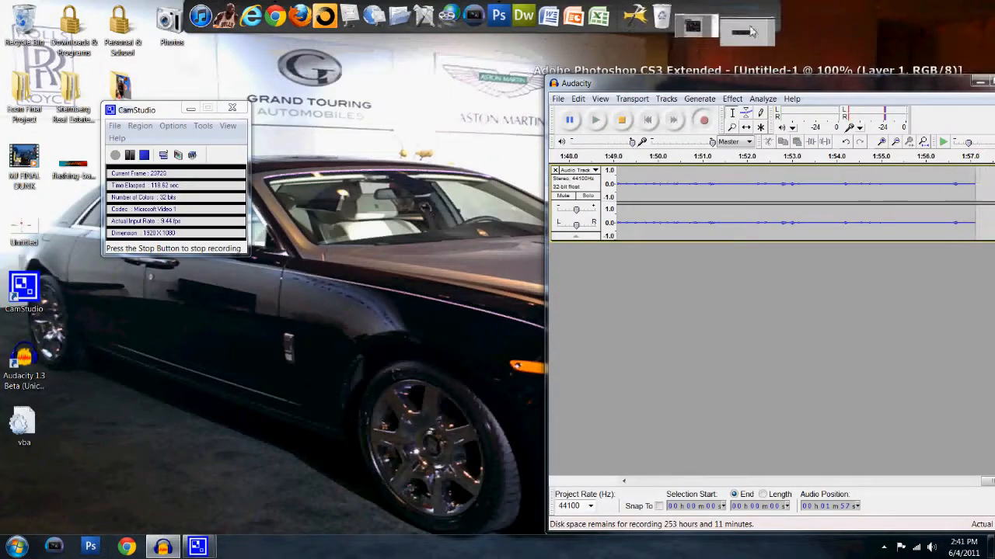
pyautogui.click(751, 31)
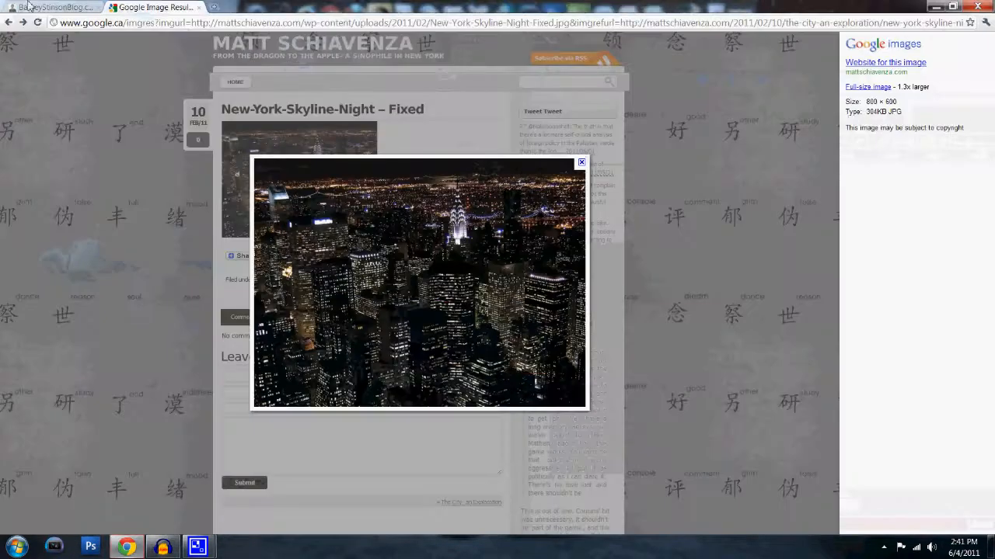
pyautogui.click(28, 6)
pyautogui.rightClick(362, 250)
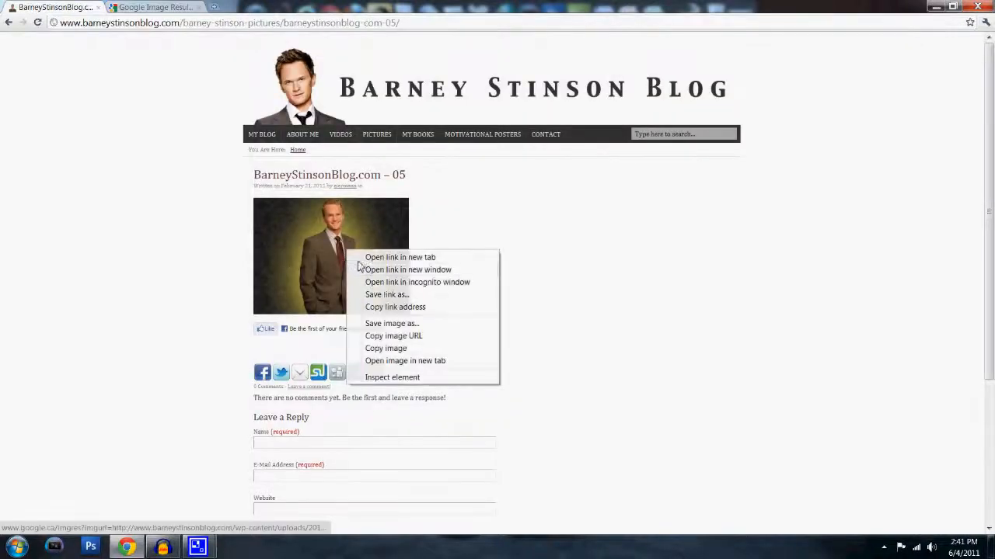
pyautogui.click(371, 349)
pyautogui.click(939, 6)
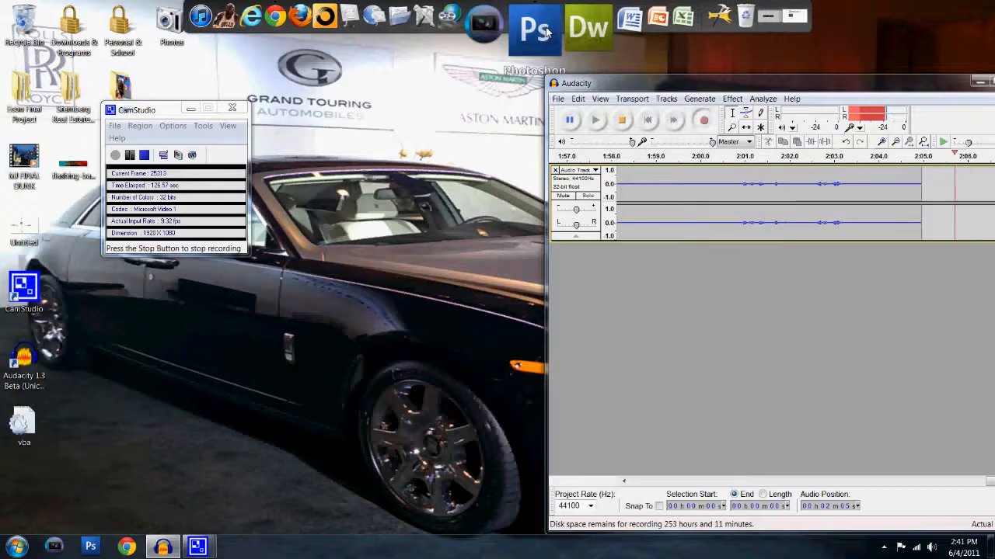
pyautogui.click(536, 29)
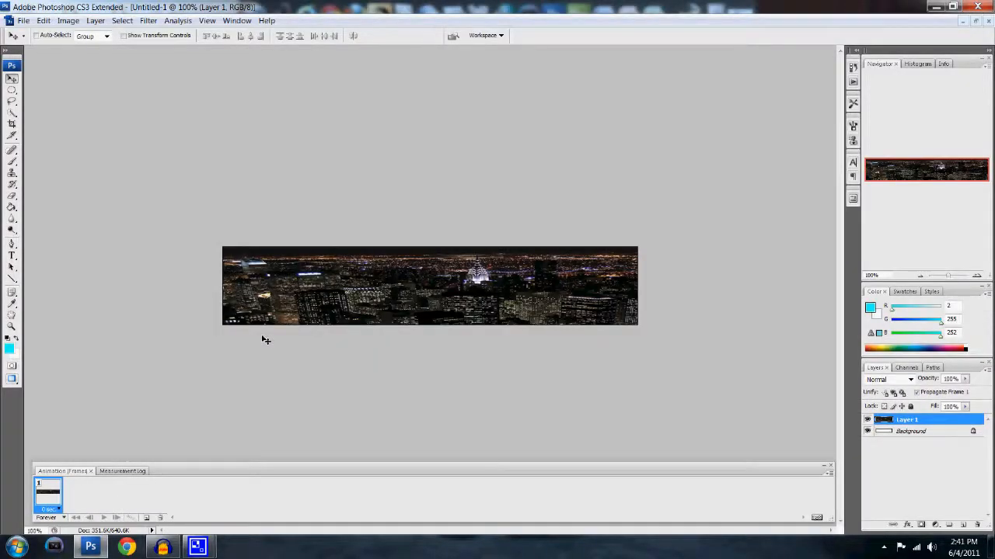
pyautogui.hotkey('ctrl', 'v')
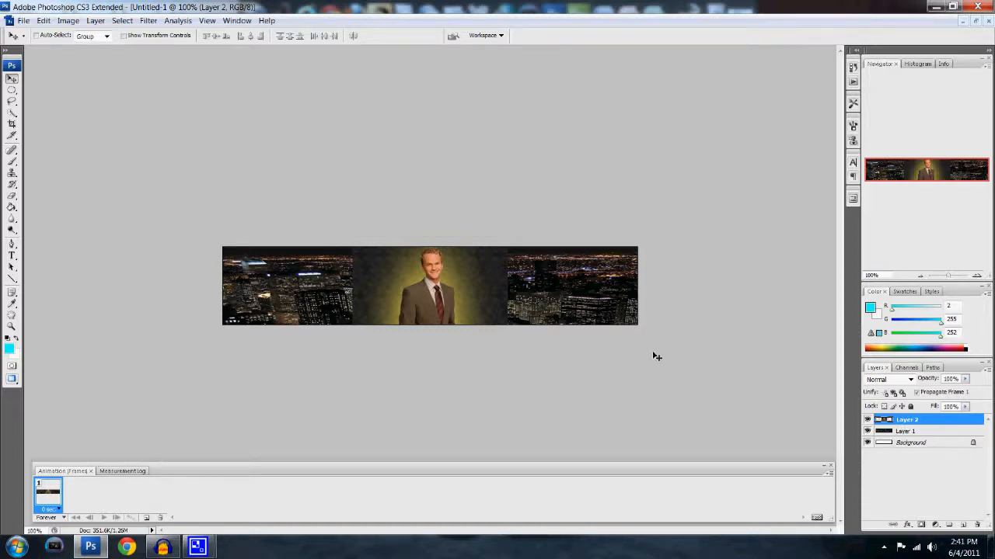
# Scale the pasted picture of the man down slightly and move it toward the banner's left end.
pyautogui.hotkey('ctrl', 't')
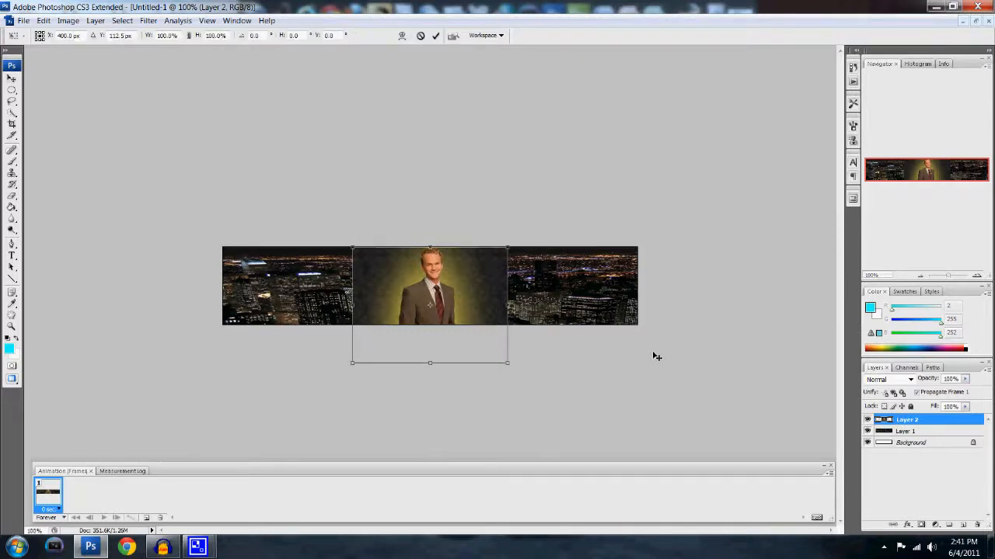
pyautogui.moveTo(506, 364)
pyautogui.mouseDown()
pyautogui.moveTo(482, 326)
pyautogui.moveTo(500, 353)
pyautogui.mouseUp()
pyautogui.click(437, 37)
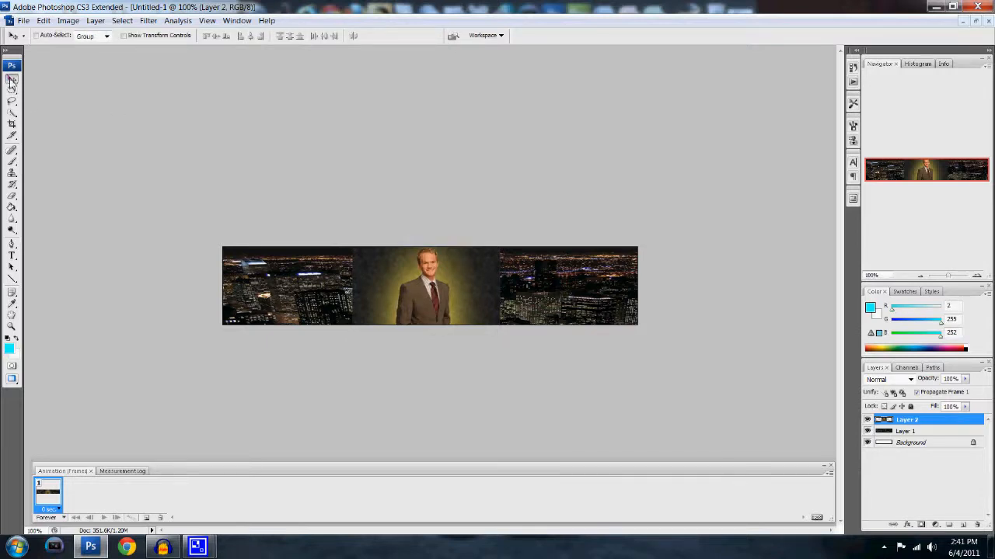
pyautogui.moveTo(390, 266); pyautogui.dragTo(268, 264)
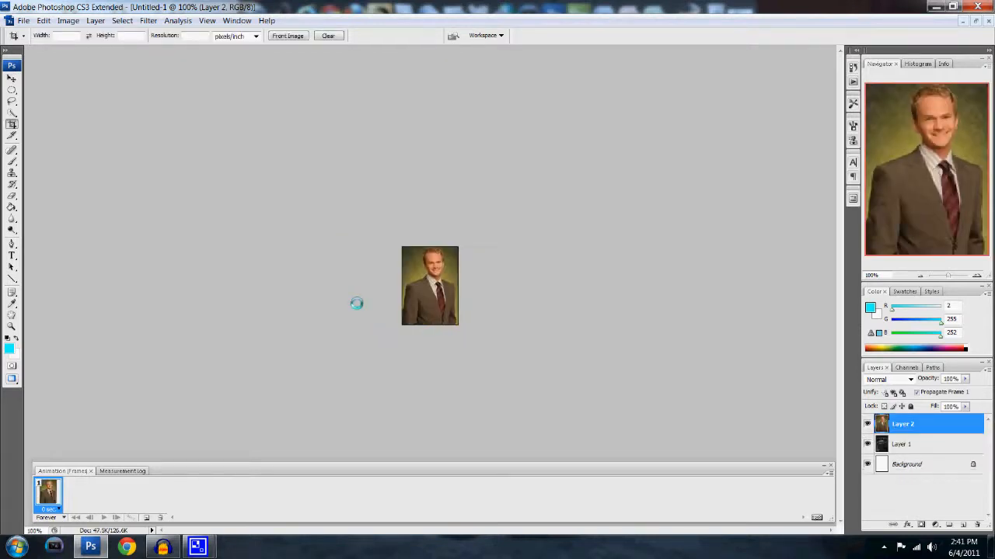
# Undo the crop, and outline the man with the Lasso tool to cut him onto a separate layer.
pyautogui.hotkey('ctrl', 'z')
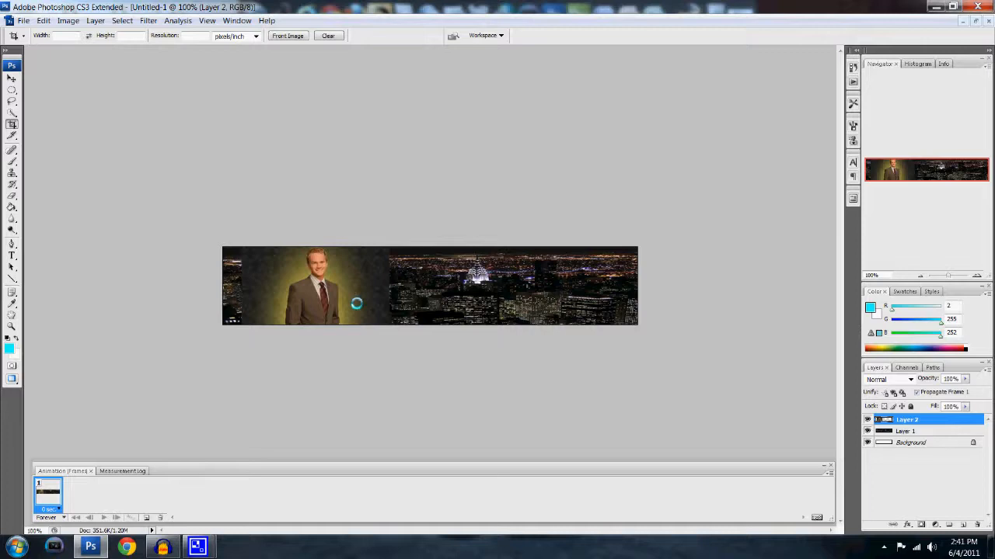
pyautogui.click(12, 102)
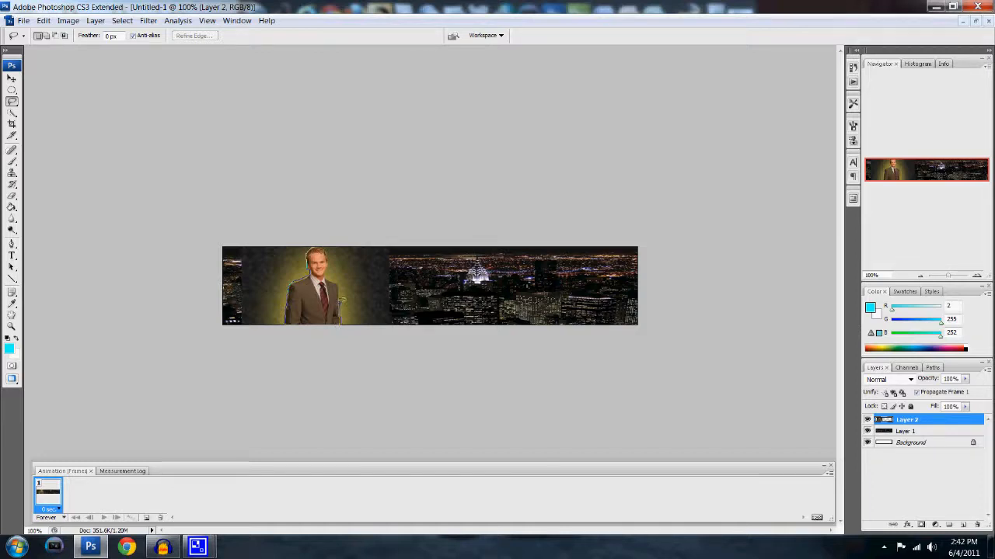
pyautogui.moveTo(342, 283); pyautogui.dragTo(337, 279)
pyautogui.moveTo(318, 243); pyautogui.dragTo(313, 242)
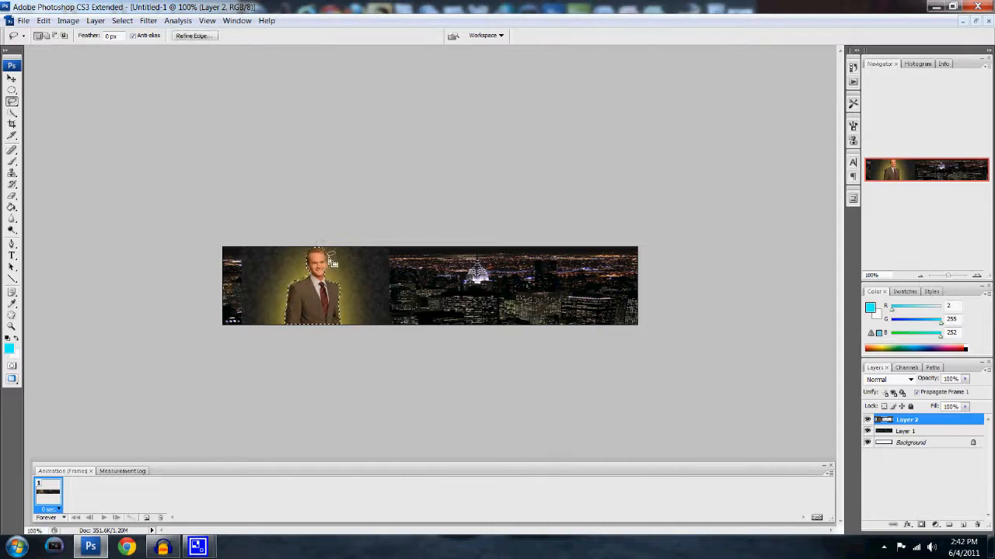
pyautogui.rightClick(329, 260)
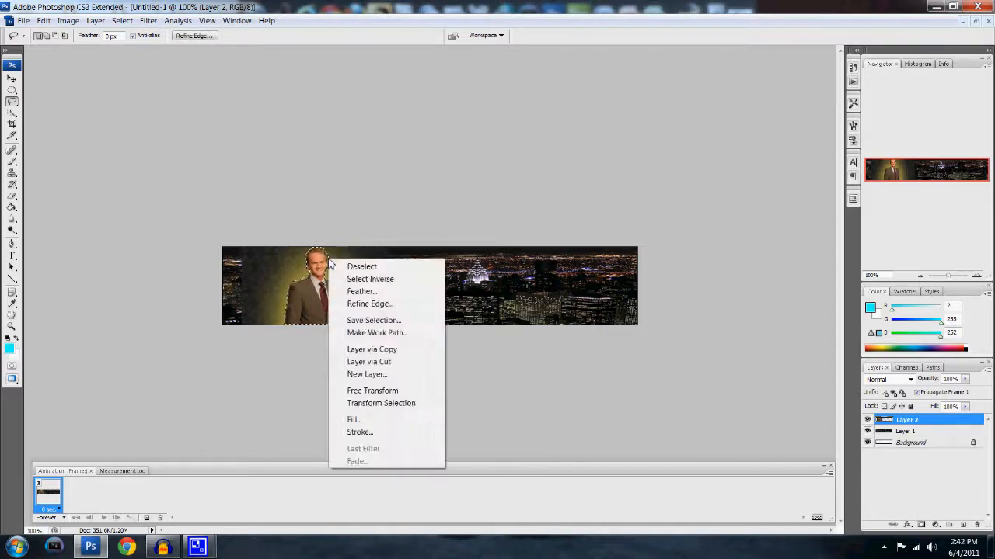
pyautogui.click(360, 363)
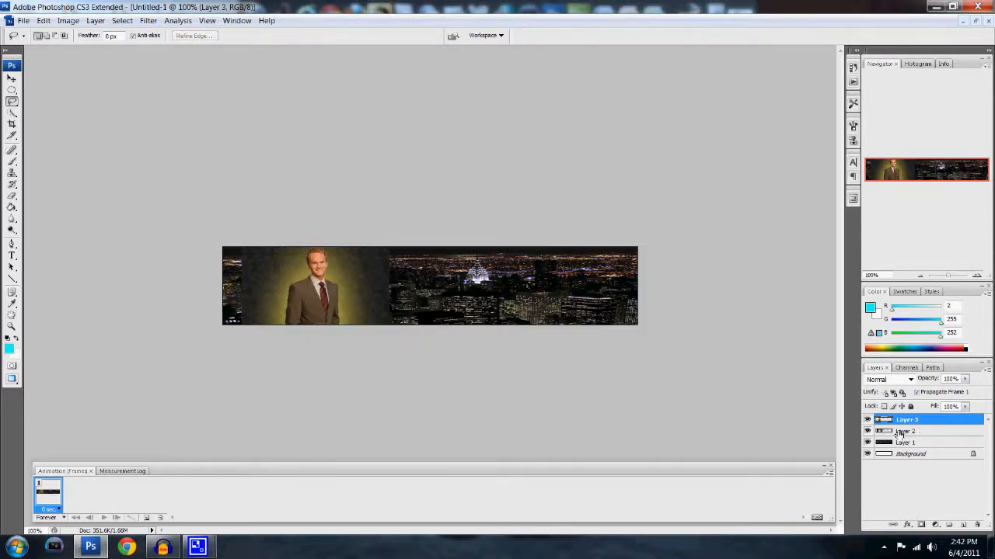
# Hide and delete Layer 2, which holds the leftover backdrop around the man.
pyautogui.click(868, 432)
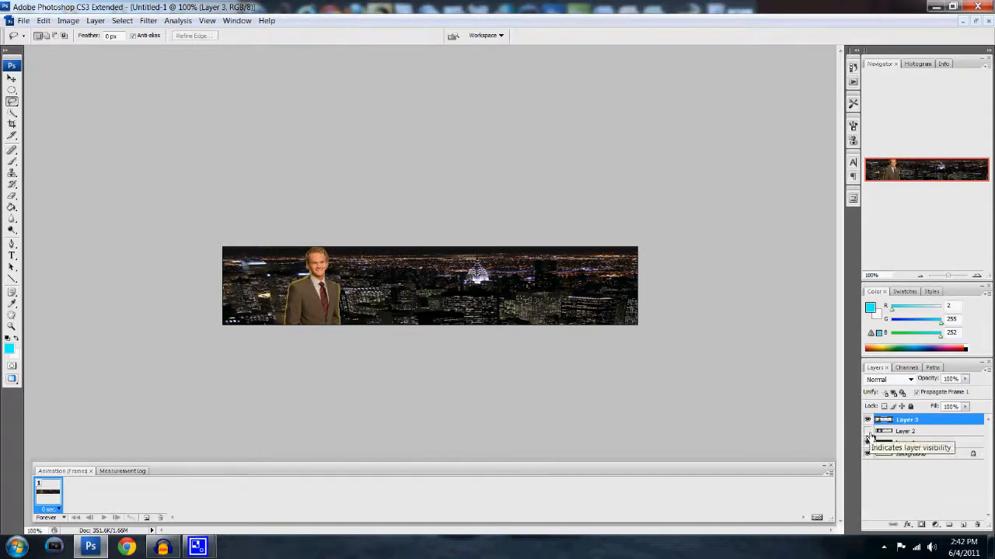
pyautogui.click(902, 432)
pyautogui.rightClick(906, 435)
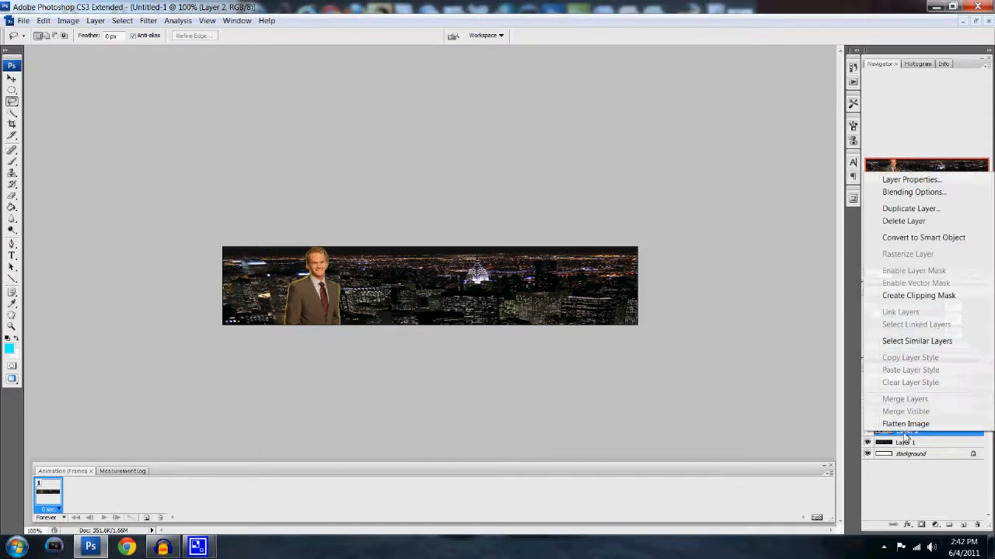
pyautogui.click(903, 220)
pyautogui.click(458, 207)
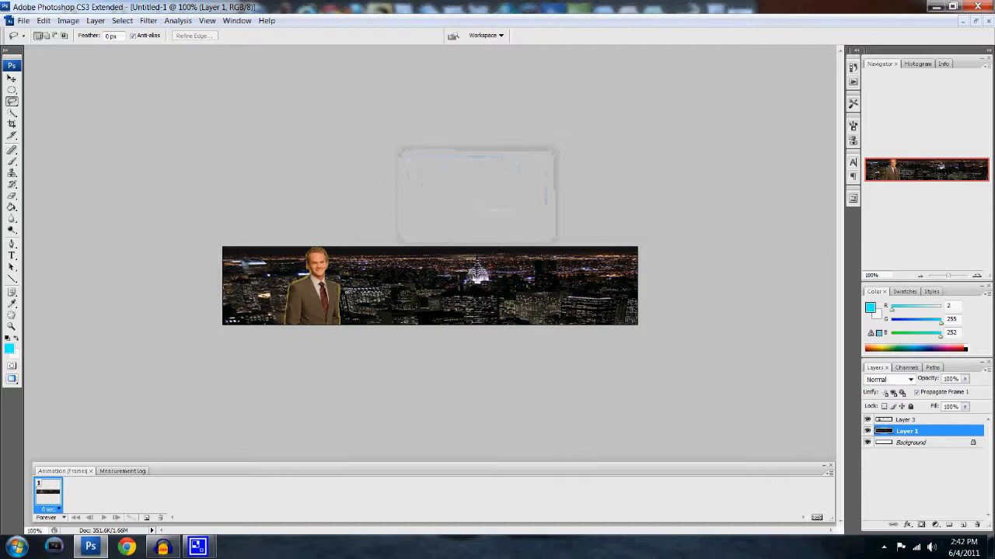
# Lower the opacity of the man's cutout layer, Layer 3, to 87%.
pyautogui.click(896, 420)
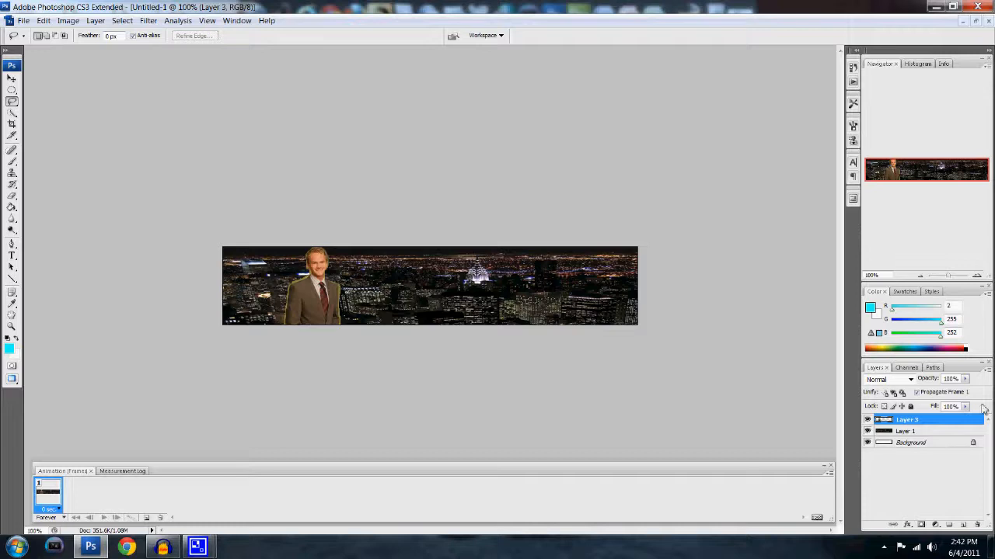
pyautogui.click(964, 379)
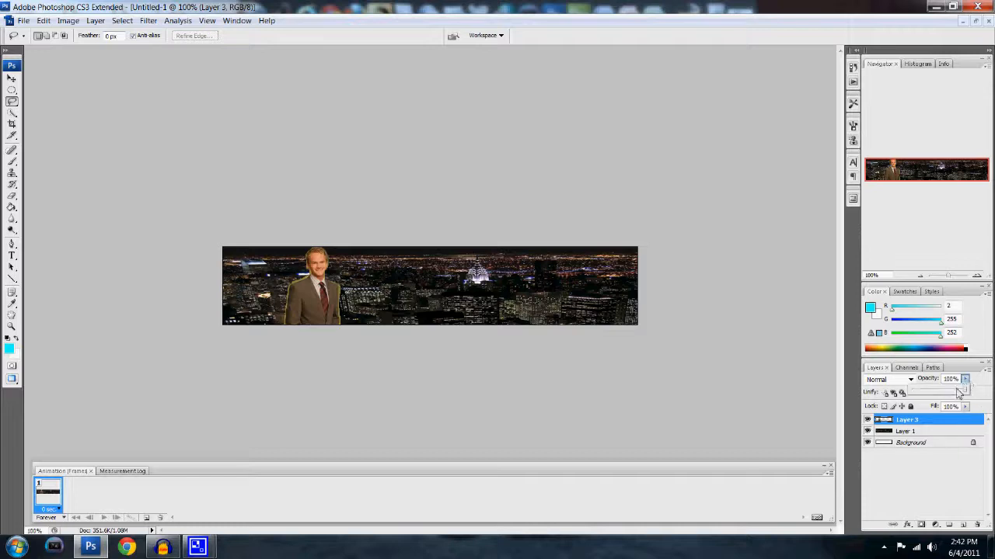
pyautogui.moveTo(965, 391)
pyautogui.mouseDown()
pyautogui.moveTo(952, 392)
pyautogui.moveTo(961, 395)
pyautogui.mouseUp()
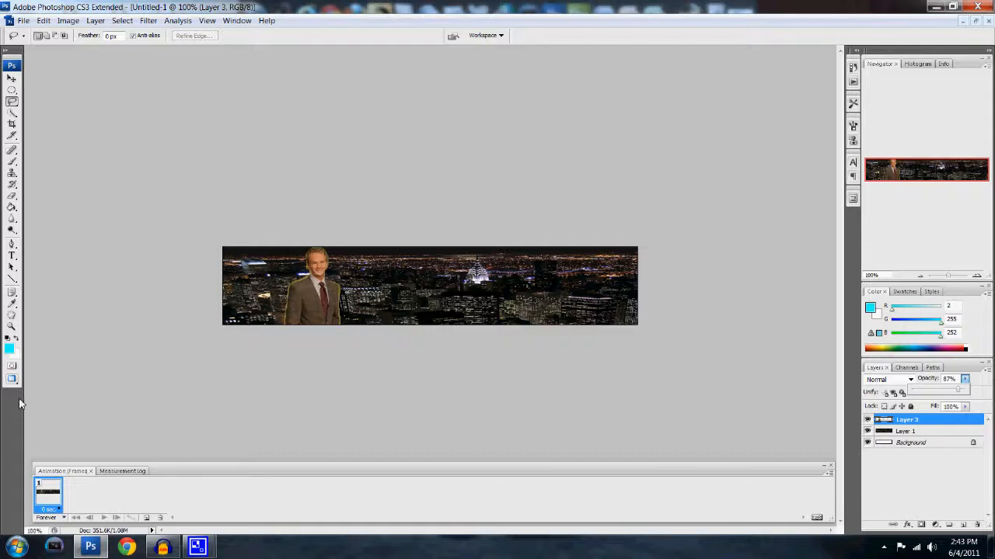
# Sample brown from the man's suit and paint over the light fringe along his cutout edges with a 12 px soft brush.
pyautogui.click(12, 303)
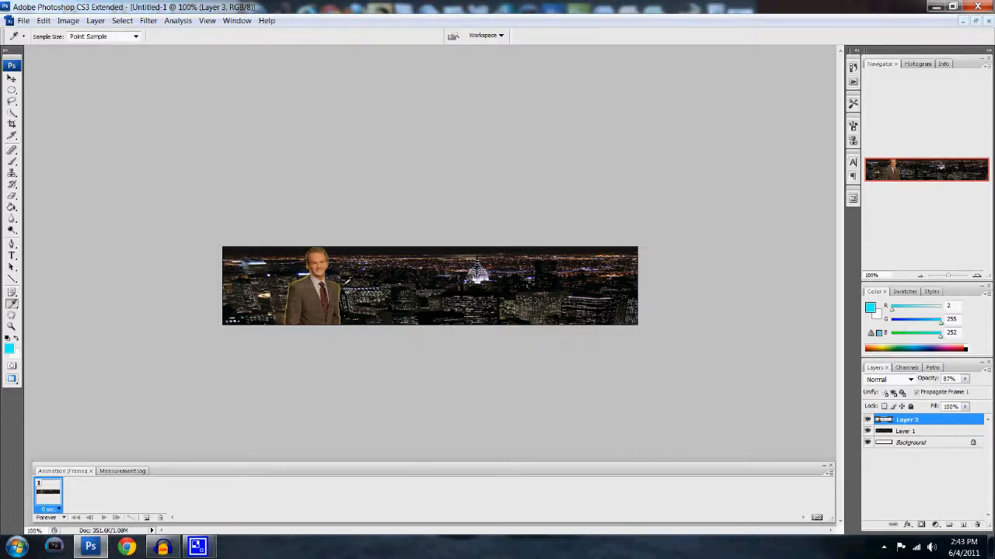
pyautogui.click(342, 289)
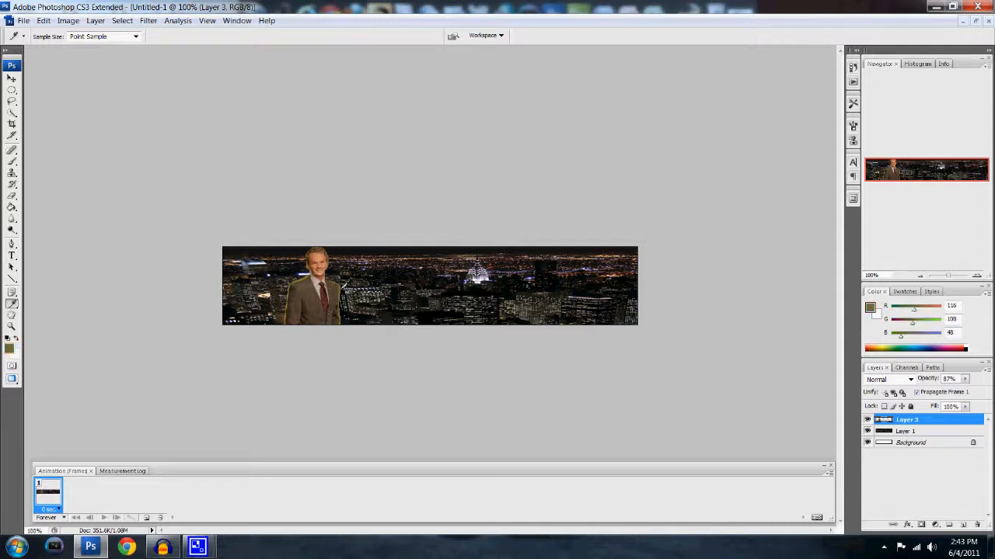
pyautogui.click(335, 290)
pyautogui.click(13, 163)
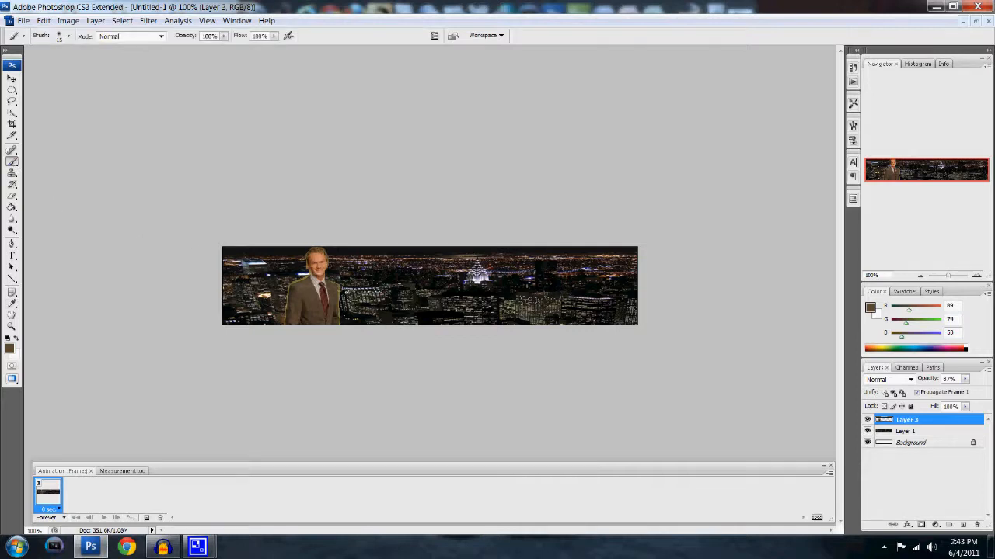
pyautogui.click(68, 36)
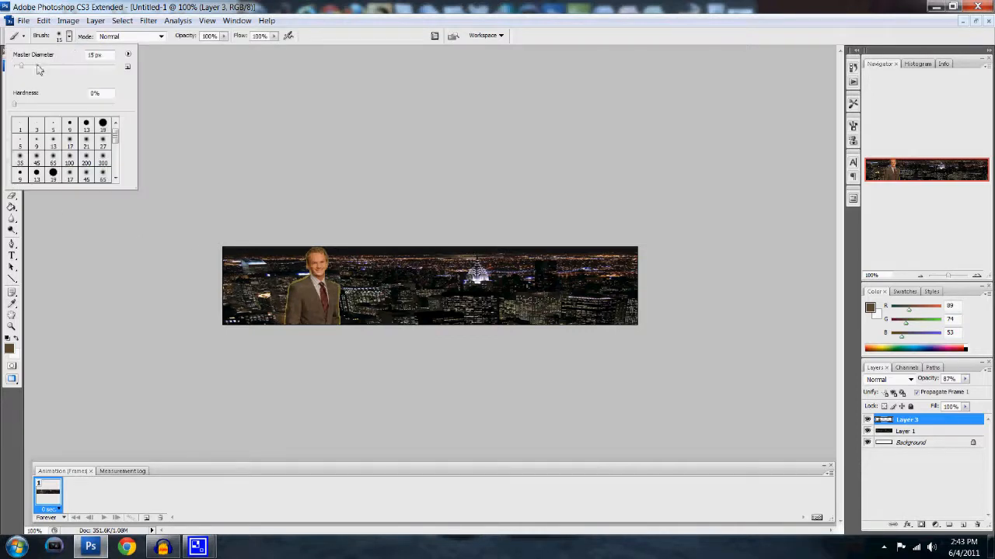
pyautogui.moveTo(20, 69); pyautogui.dragTo(19, 69)
pyautogui.press('Return')
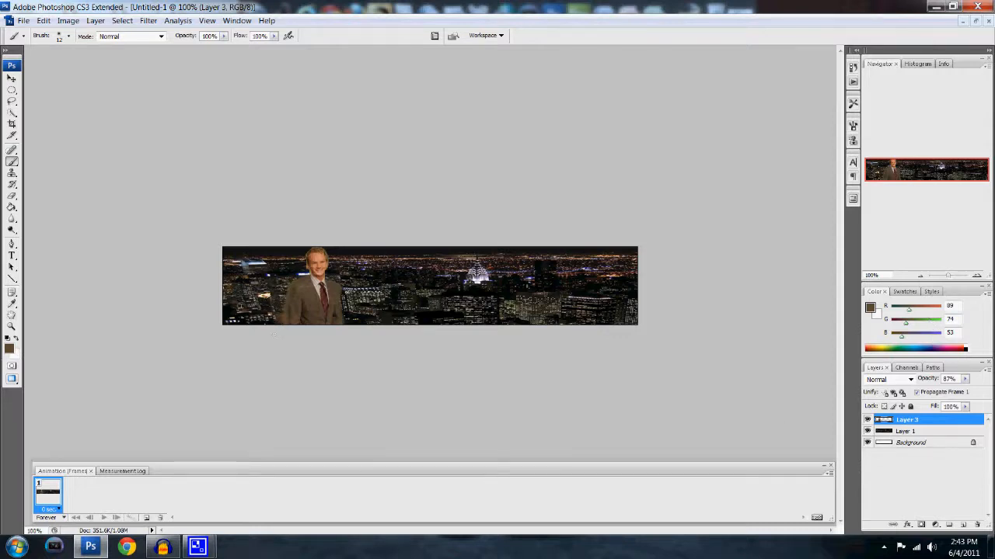
# Add the 72 pt title text "Barney Stinson" beside the man and shift it so it fits inside the banner.
pyautogui.click(11, 256)
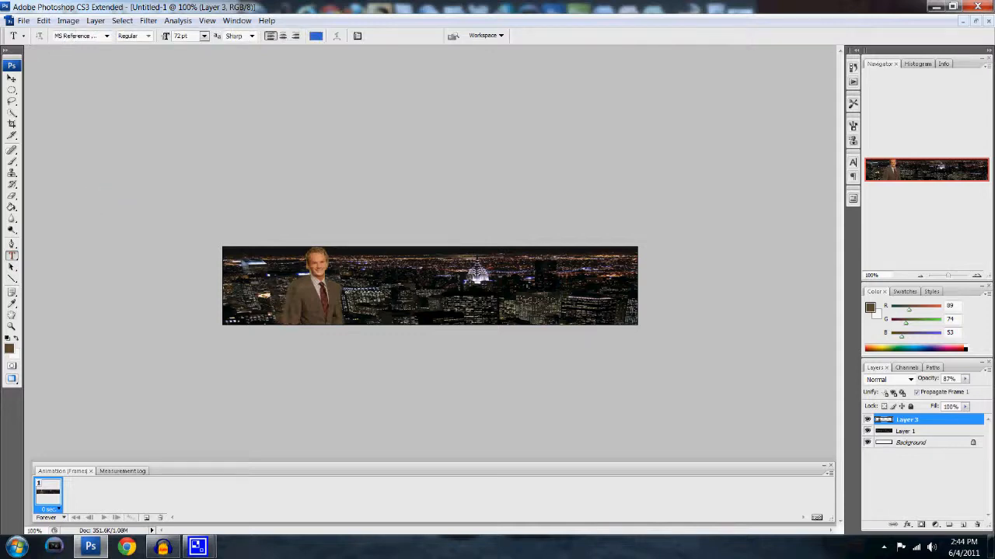
pyautogui.click(359, 280)
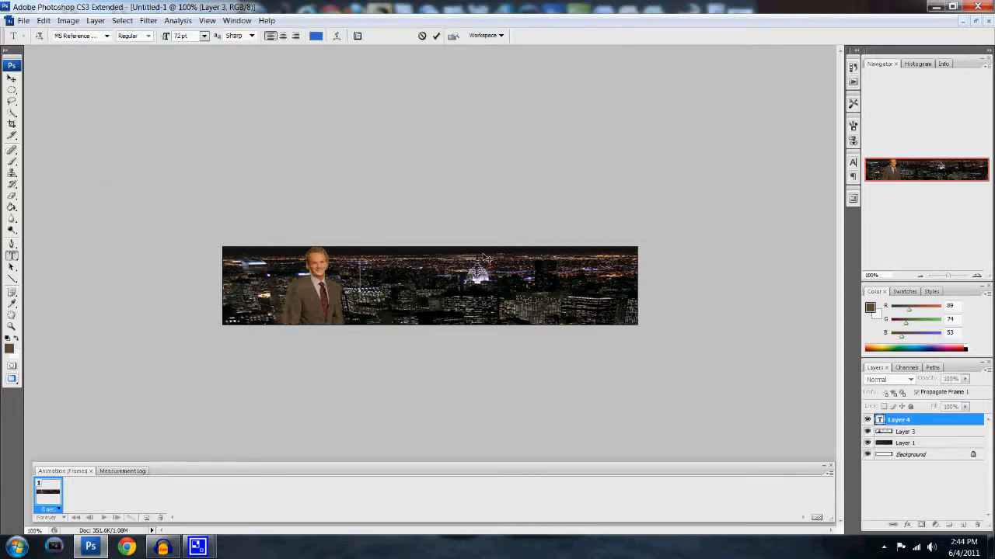
pyautogui.write('Bas')
pyautogui.press('BackSpace')
pyautogui.write('rney Stinson')
pyautogui.press('BackSpace')
pyautogui.write('n')
pyautogui.click(435, 35)
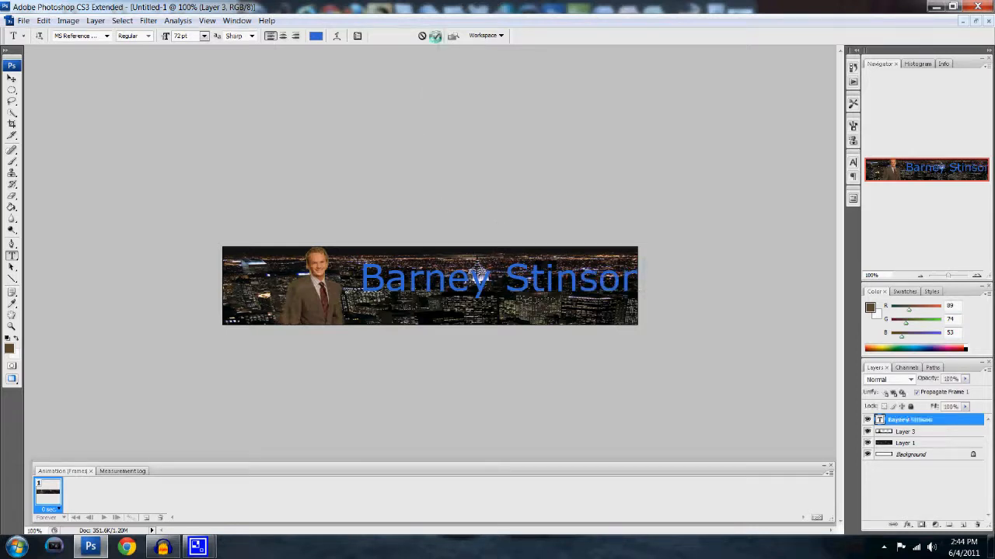
pyautogui.click(12, 79)
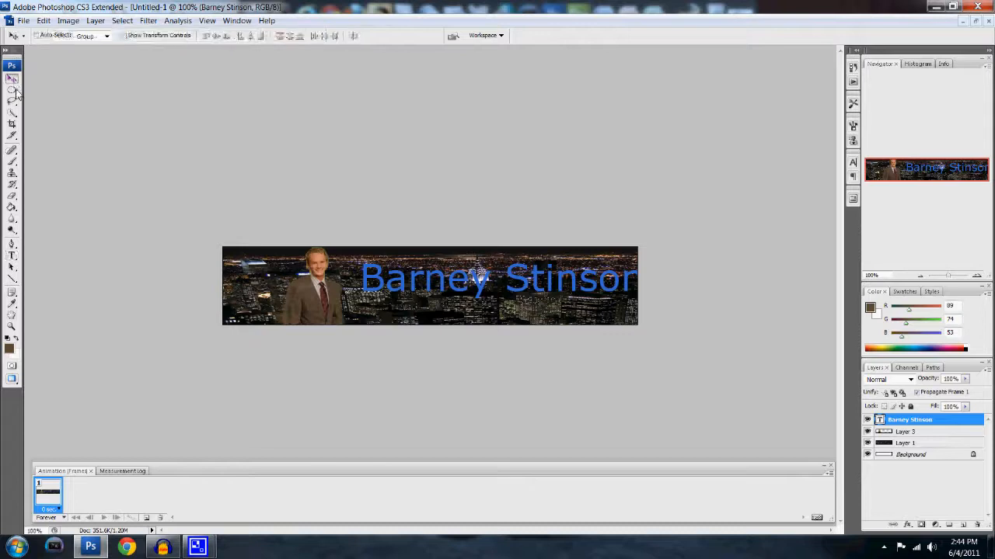
pyautogui.moveTo(362, 281); pyautogui.dragTo(342, 292)
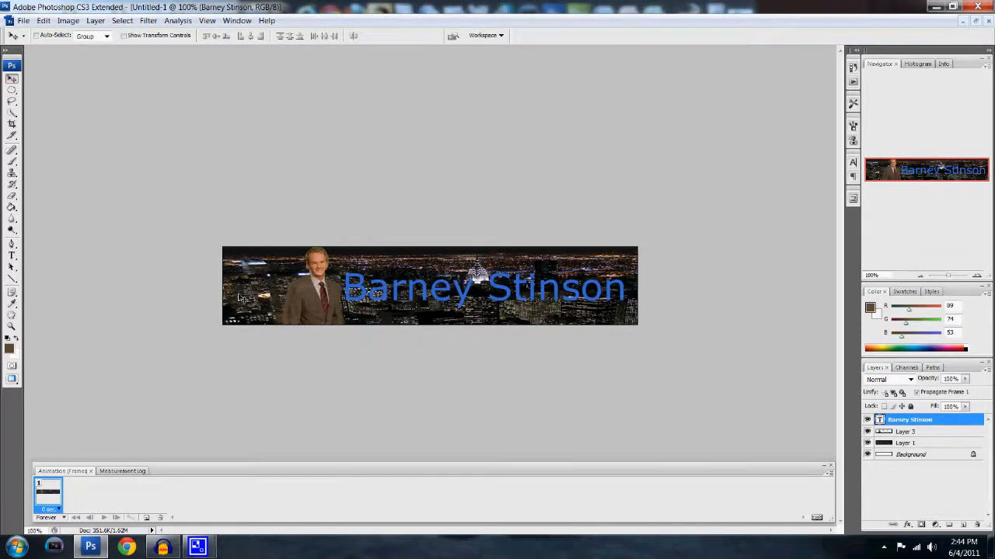
# Recolor the whole "Barney Stinson" title text bright red.
pyautogui.click(11, 256)
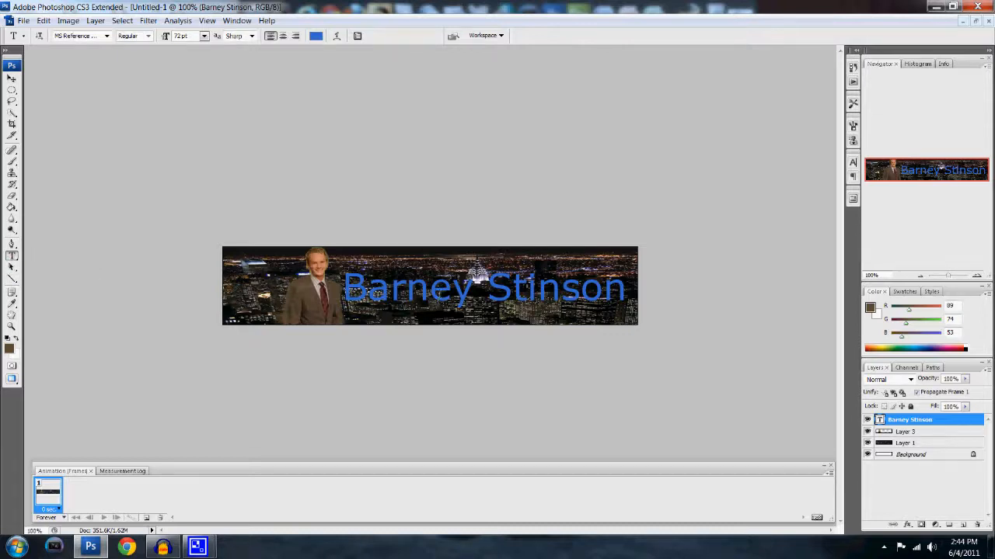
pyautogui.click(429, 287)
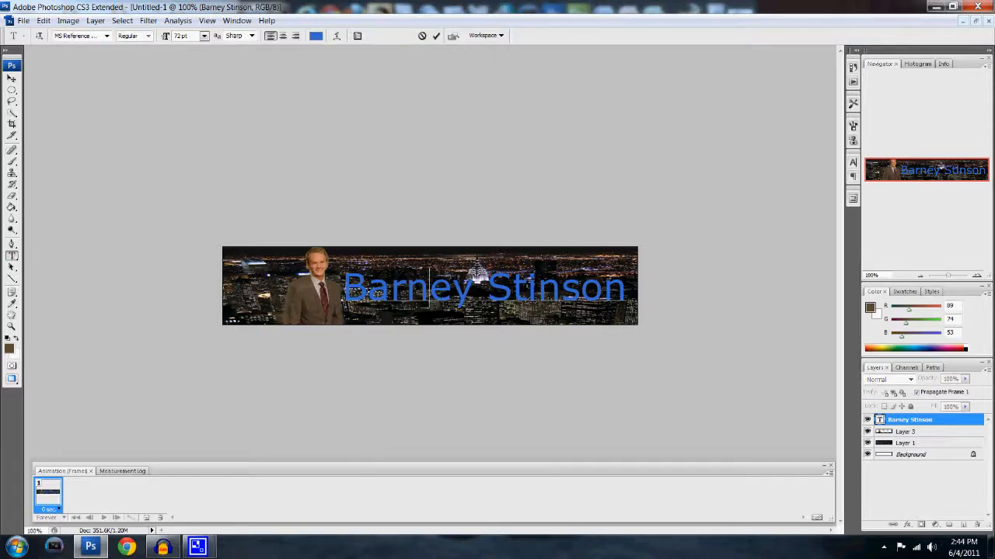
pyautogui.moveTo(342, 288); pyautogui.dragTo(628, 288)
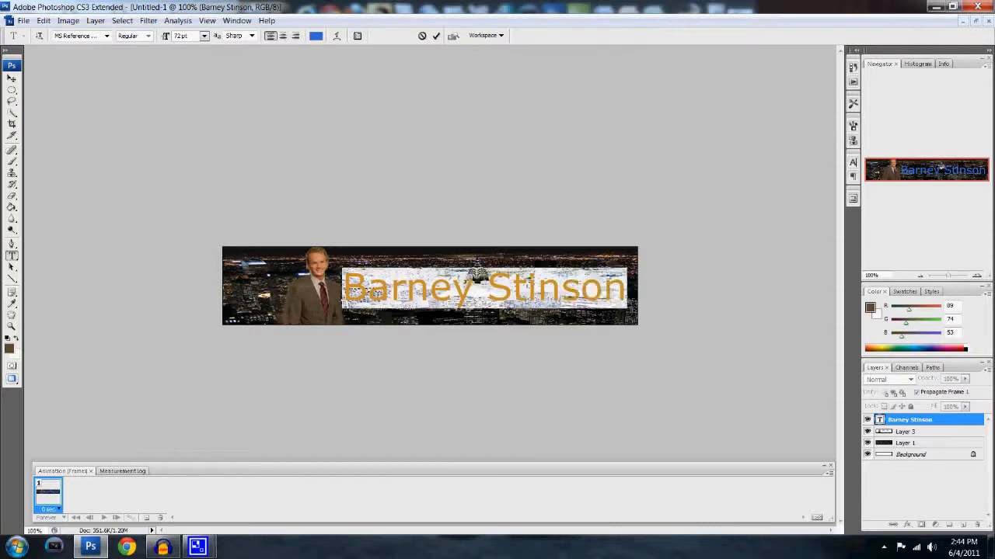
pyautogui.click(316, 36)
pyautogui.moveTo(513, 251); pyautogui.dragTo(513, 287)
pyautogui.click(480, 146)
pyautogui.click(600, 141)
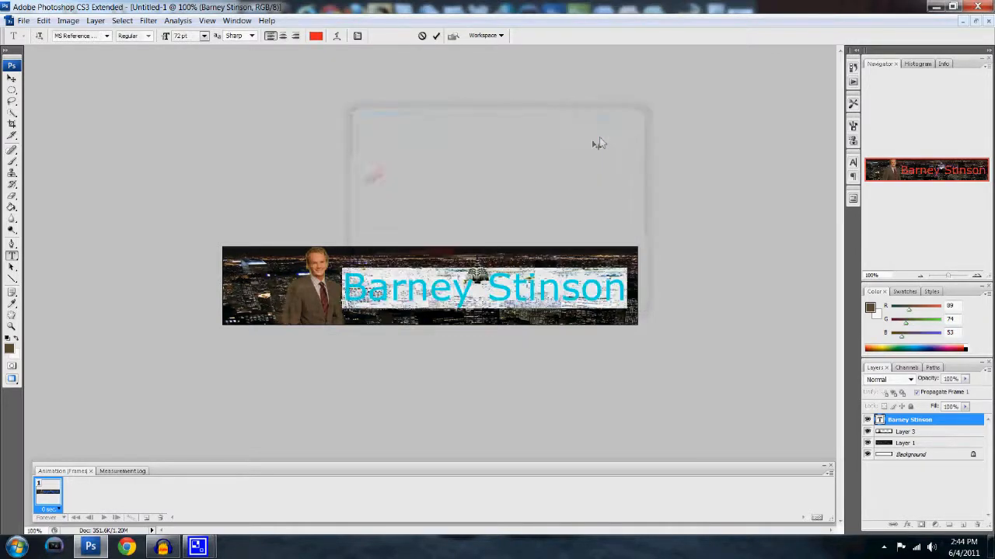
pyautogui.click(436, 36)
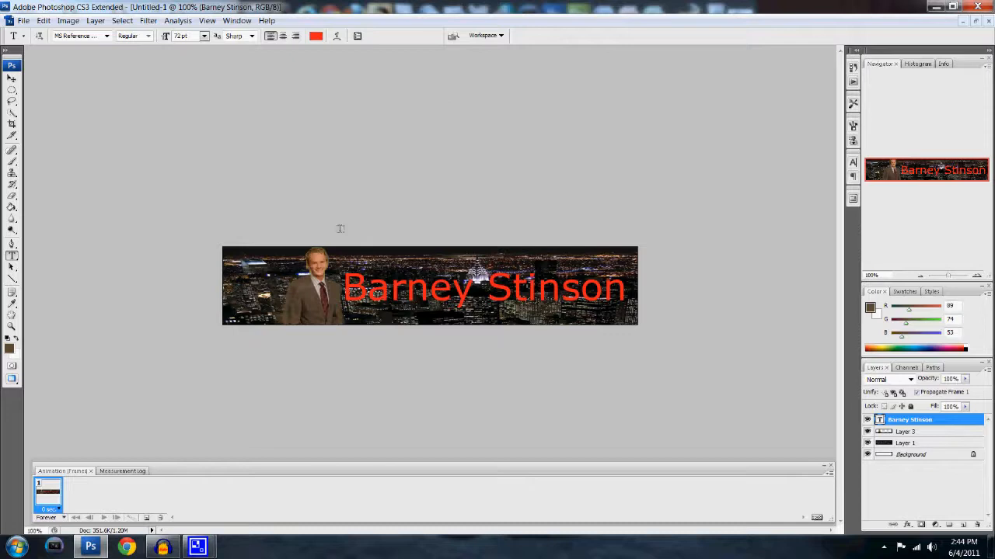
# Set the font of the whole title text to Pristina.
pyautogui.moveTo(344, 289); pyautogui.dragTo(628, 290)
pyautogui.click(74, 36)
pyautogui.click(106, 36)
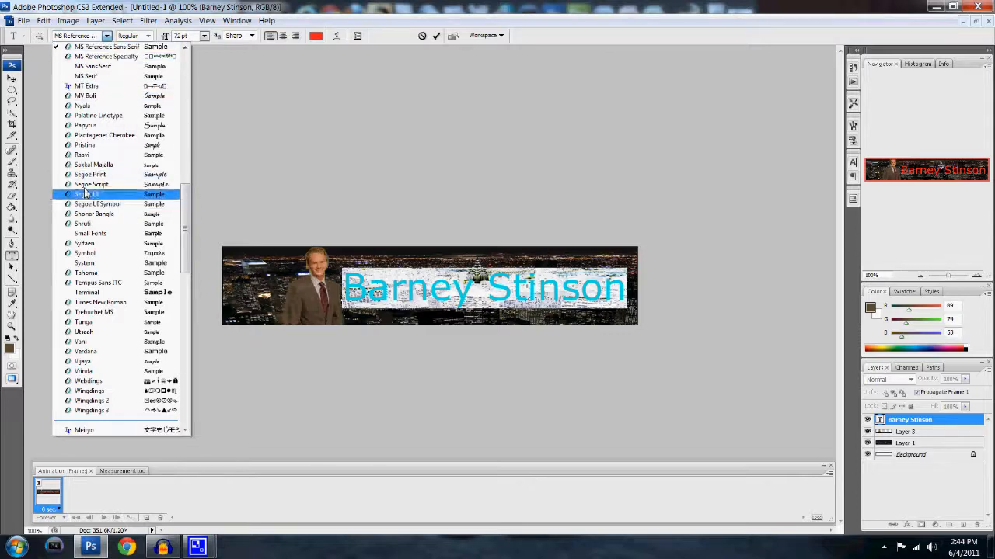
pyautogui.click(87, 153)
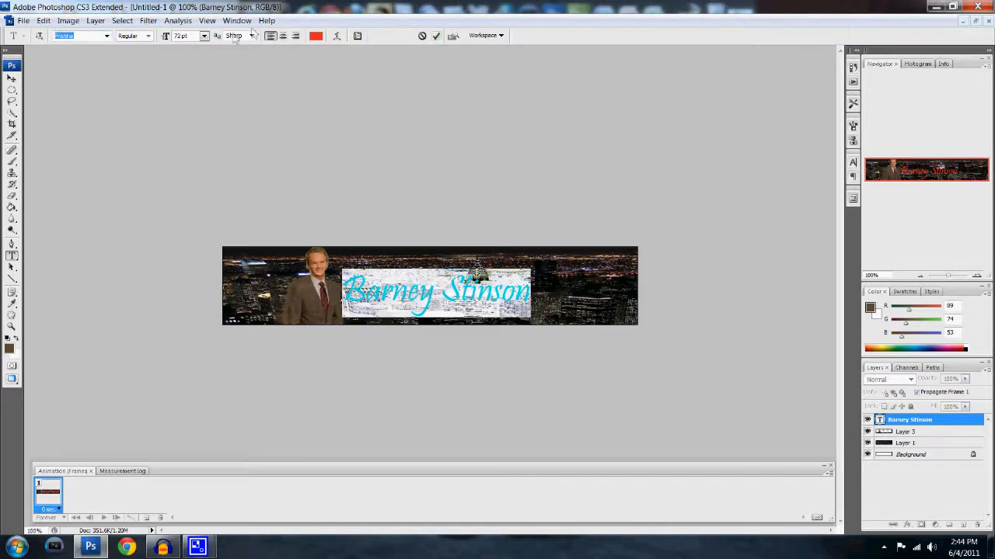
pyautogui.click(436, 36)
# Move the title farther from the man and enlarge it to about 122% width and 144% height.
pyautogui.click(12, 79)
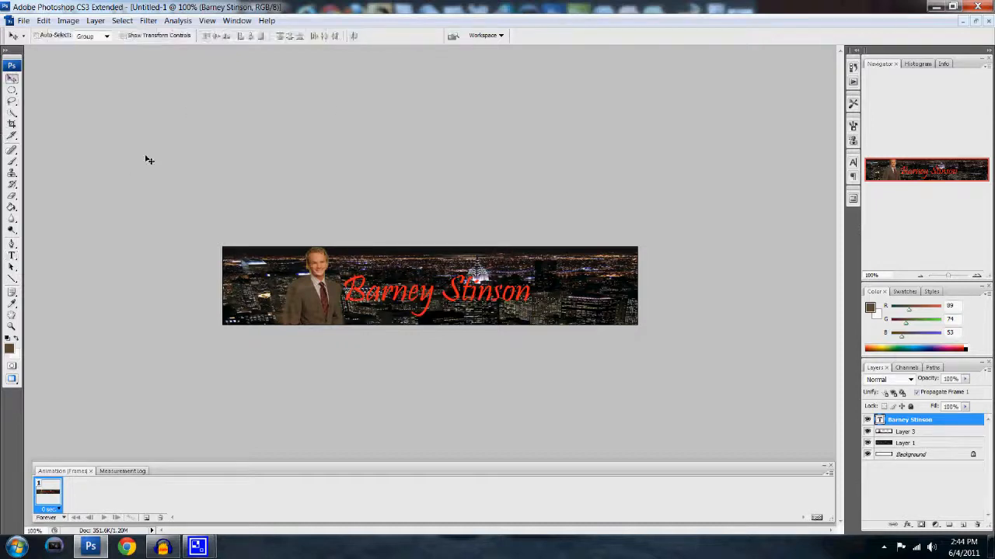
pyautogui.moveTo(482, 292); pyautogui.dragTo(543, 292)
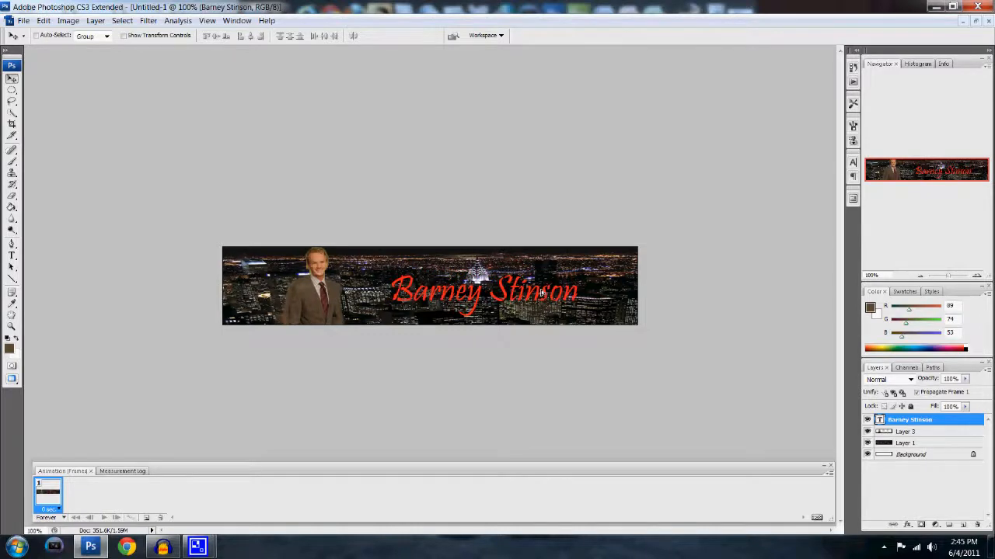
pyautogui.hotkey('ctrl', 't')
pyautogui.moveTo(581, 272); pyautogui.dragTo(603, 255)
pyautogui.moveTo(390, 319); pyautogui.dragTo(371, 326)
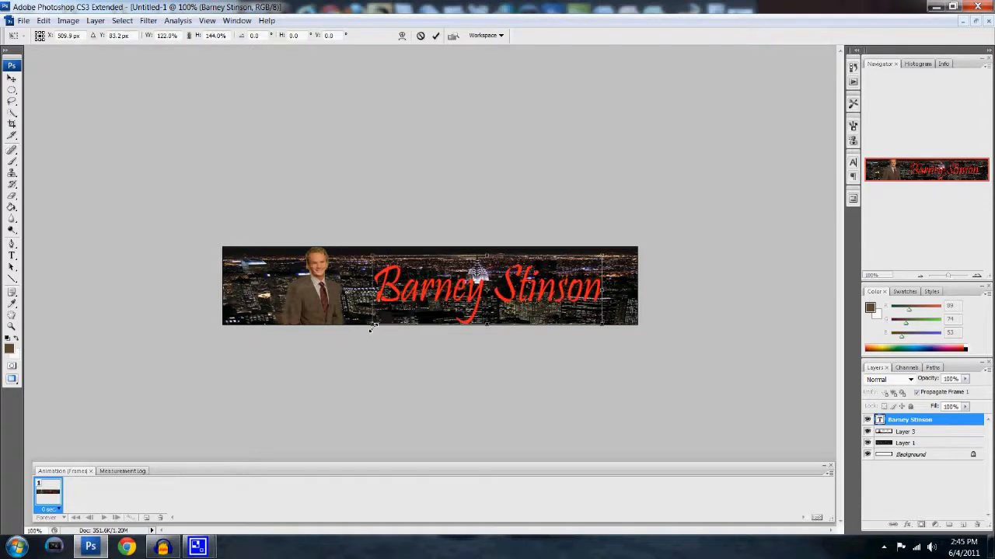
pyautogui.click(434, 36)
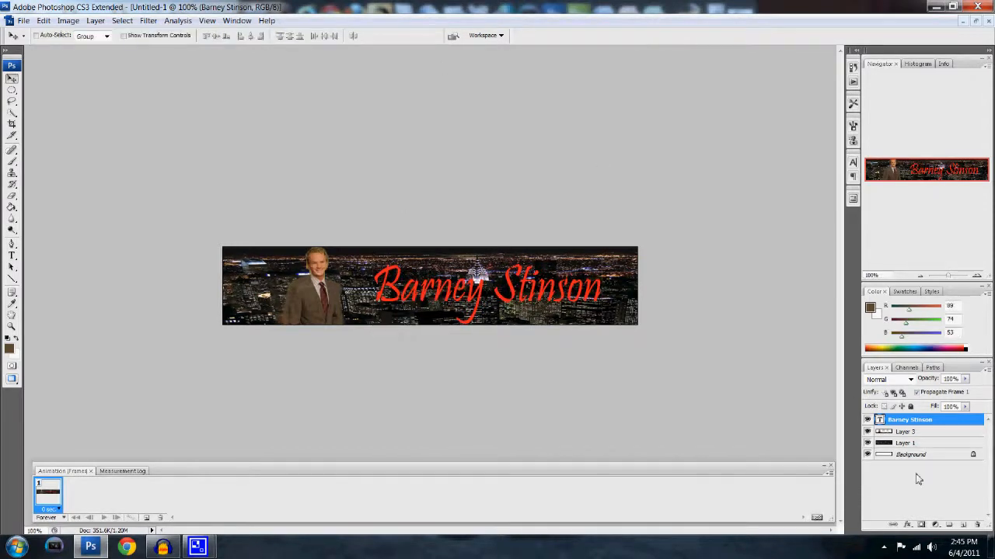
# Give the title layer Bevel and Emboss, Outer Glow, Drop Shadow and a 3 px red outside Stroke.
pyautogui.rightClick(903, 423)
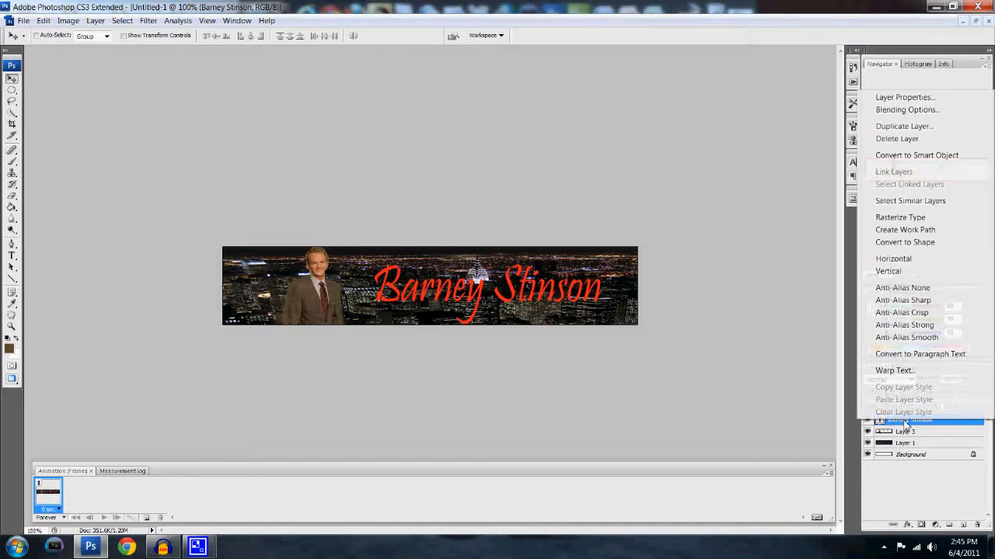
pyautogui.click(888, 115)
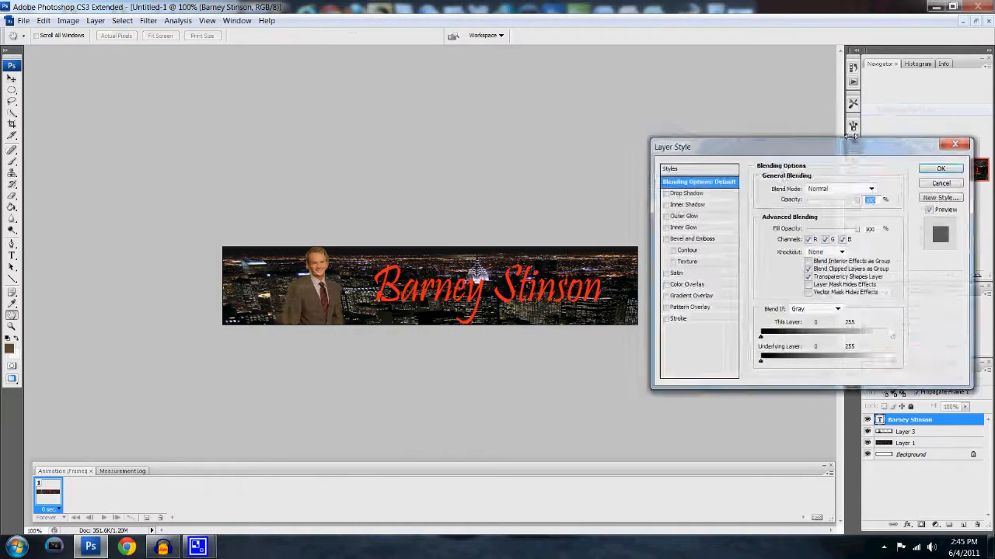
pyautogui.click(666, 240)
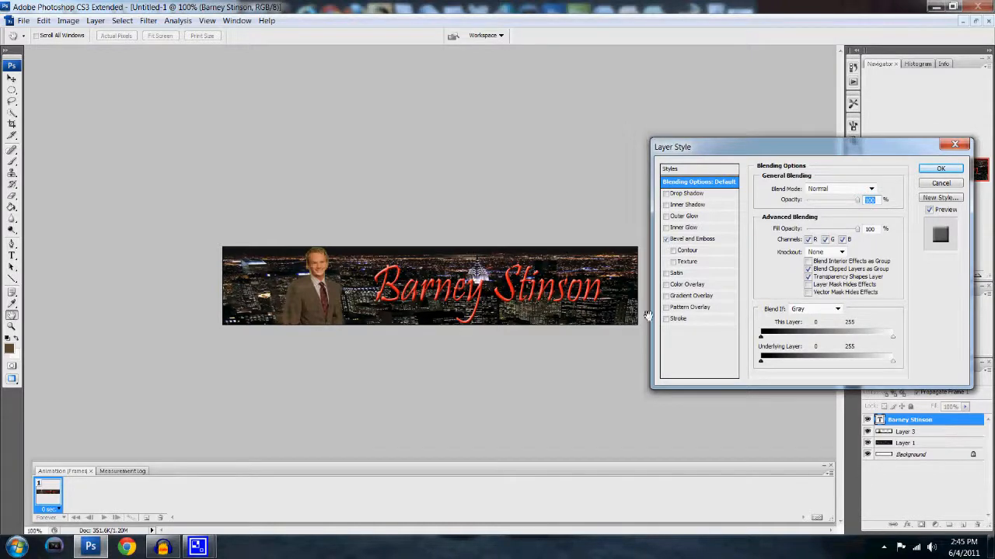
pyautogui.click(678, 218)
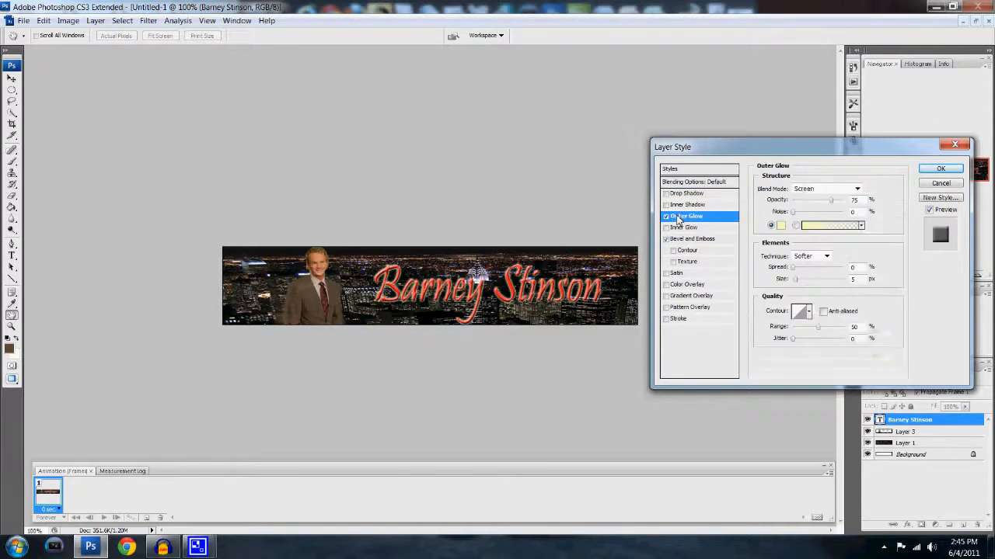
pyautogui.click(678, 194)
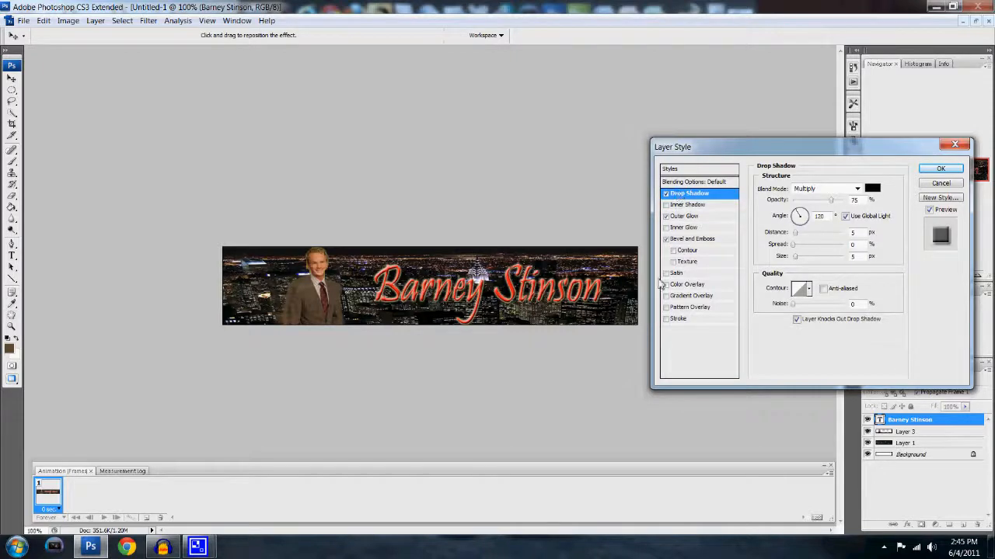
pyautogui.click(676, 320)
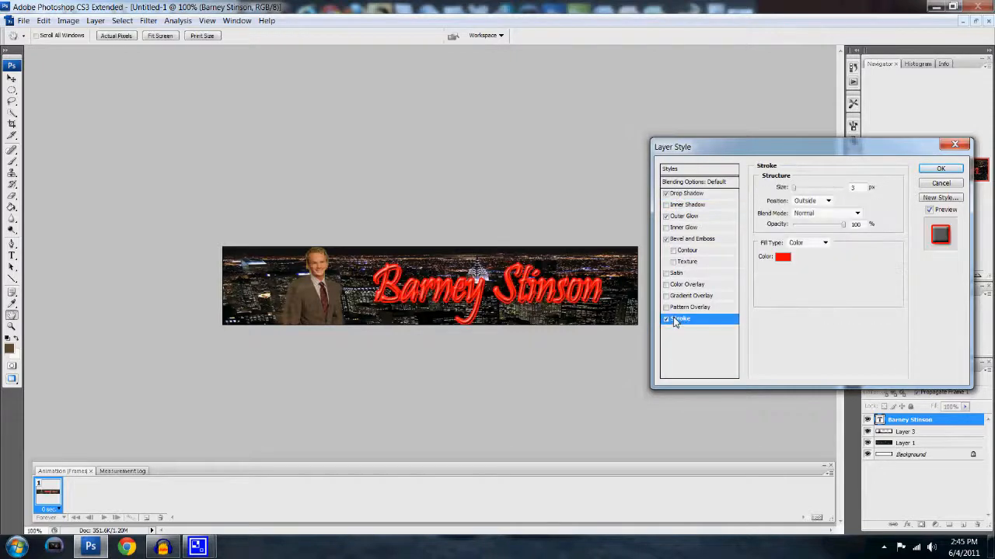
pyautogui.click(923, 171)
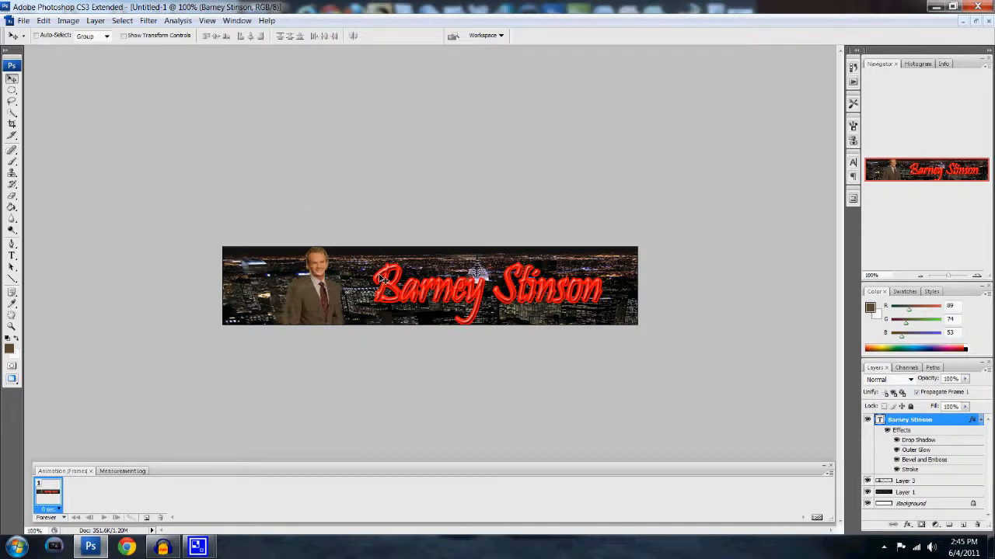
# Set the opacity of the man's cutout layer, Layer 3, to 86%.
pyautogui.click(909, 482)
pyautogui.click(964, 379)
pyautogui.moveTo(975, 391)
pyautogui.mouseDown()
pyautogui.moveTo(948, 395)
pyautogui.moveTo(978, 391)
pyautogui.moveTo(966, 392)
pyautogui.mouseUp()
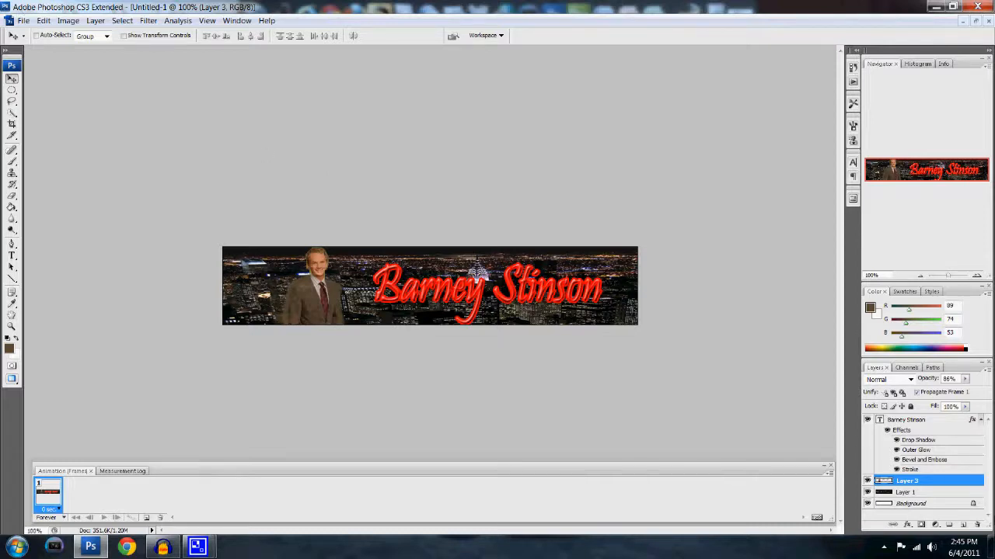
# Apply the artistic Film Grain filter to the night skyline on Layer 1, previewing Paint Daubs first.
pyautogui.click(908, 493)
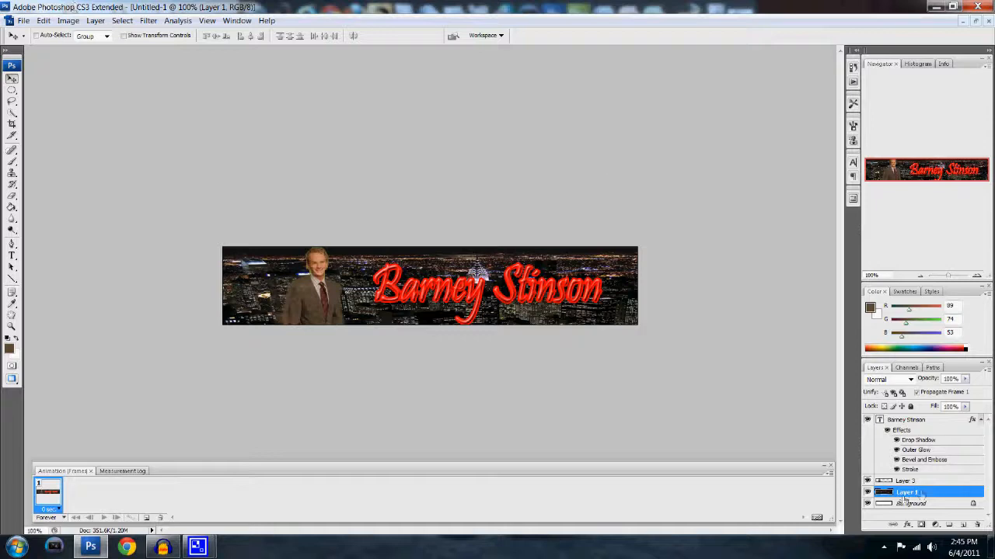
pyautogui.click(150, 21)
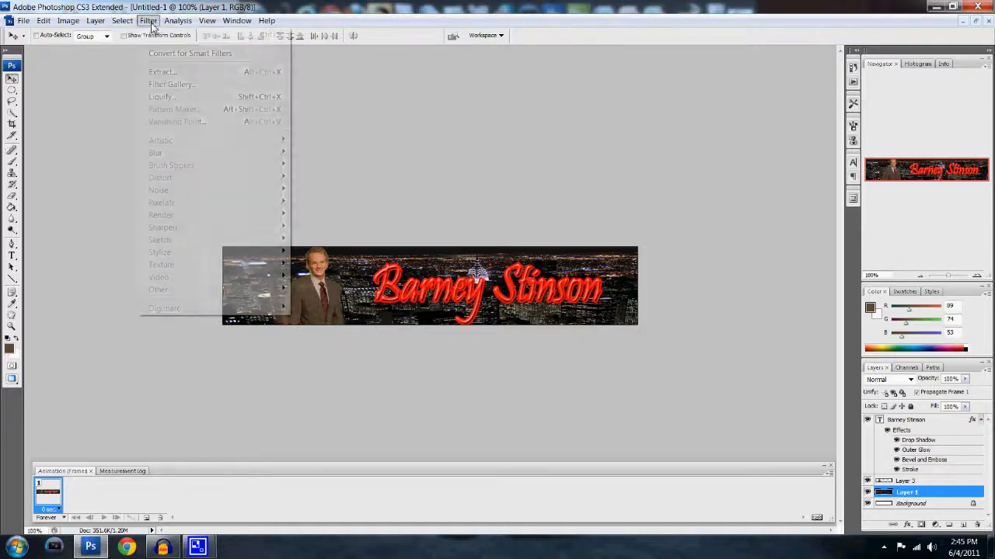
pyautogui.moveTo(195, 141)
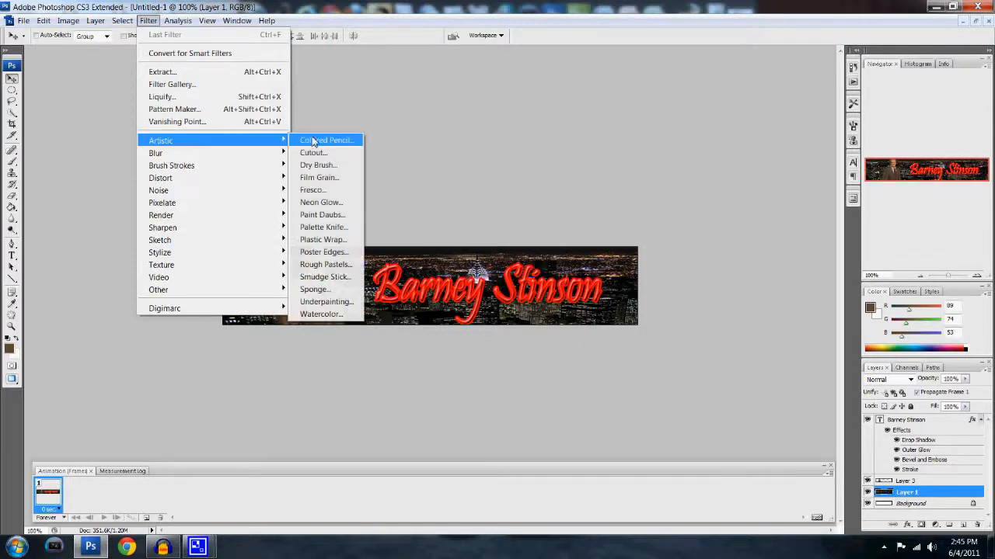
pyautogui.click(315, 142)
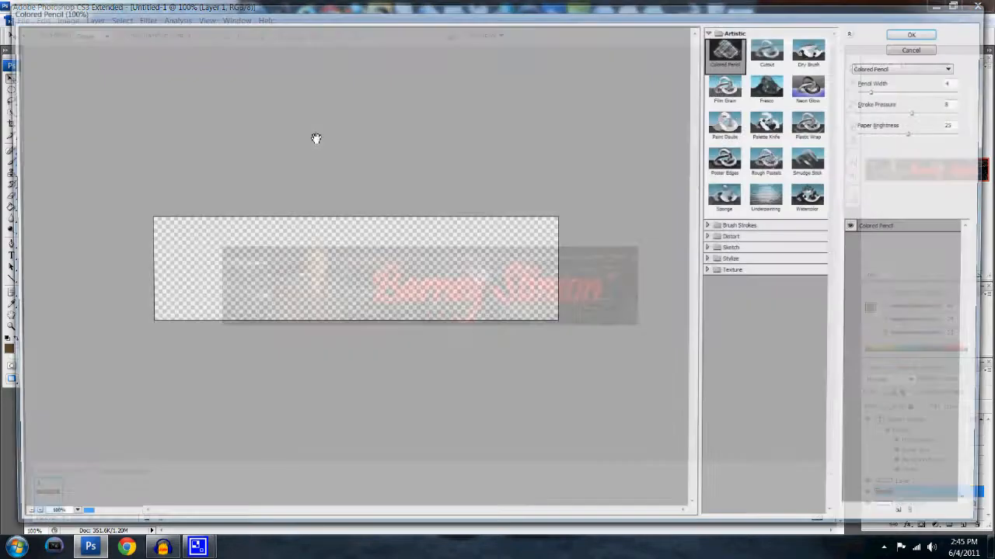
pyautogui.click(730, 124)
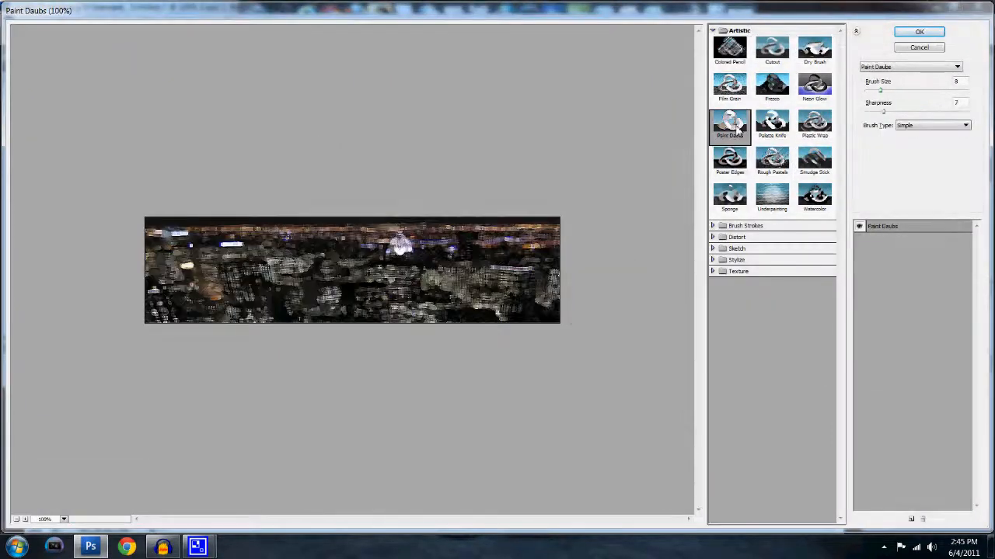
pyautogui.click(769, 137)
pyautogui.click(738, 130)
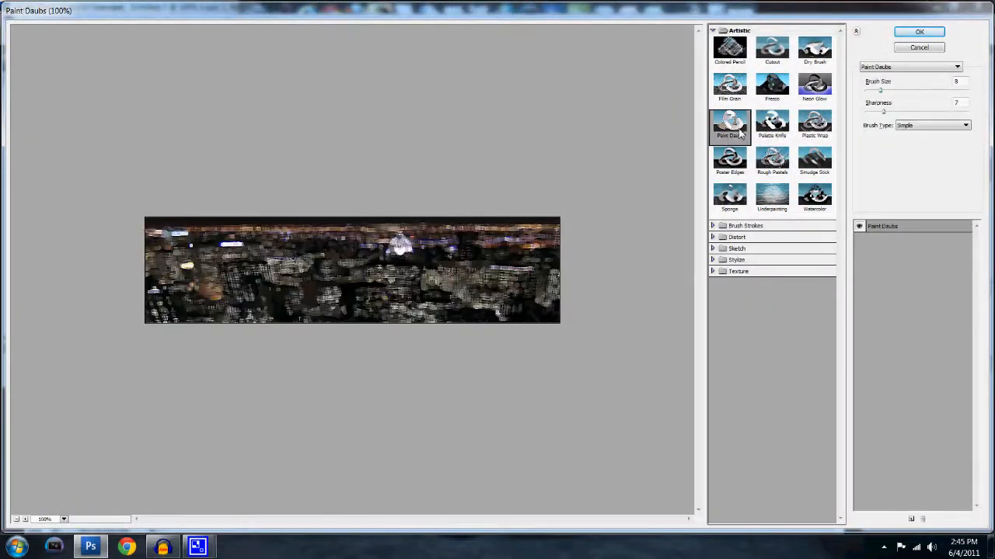
pyautogui.click(714, 84)
pyautogui.click(902, 33)
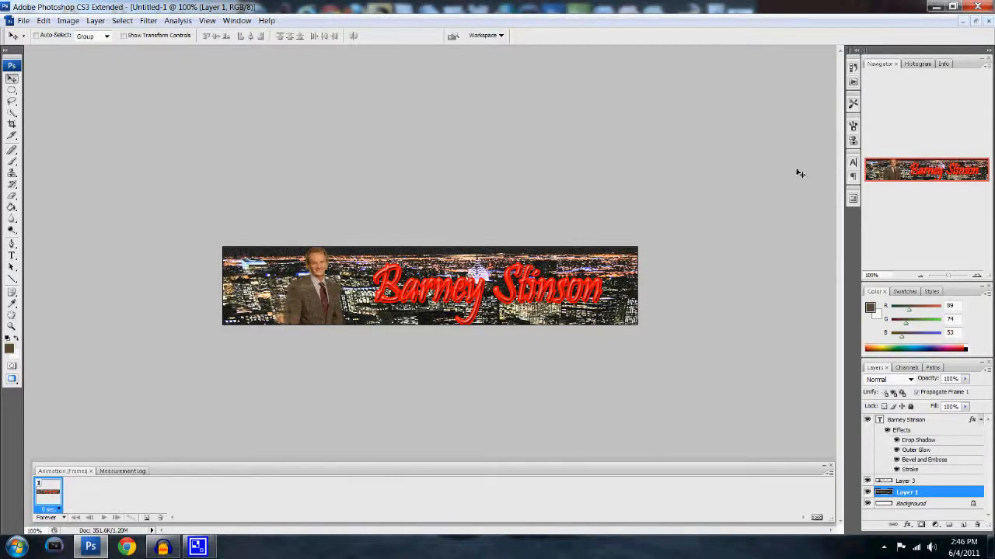
# Prepare a Save for Web & Devices export of the banner in JPEG format.
pyautogui.click(24, 20)
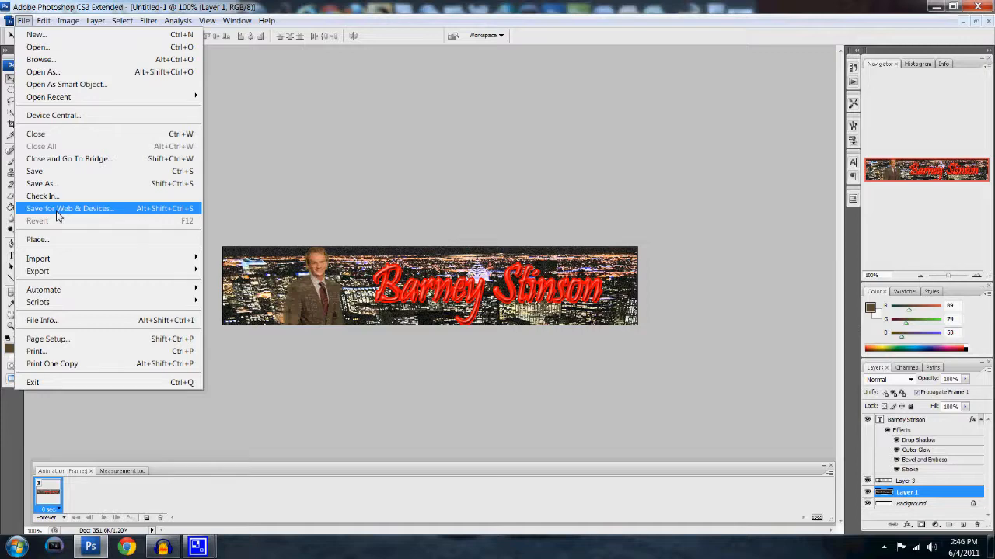
pyautogui.click(57, 210)
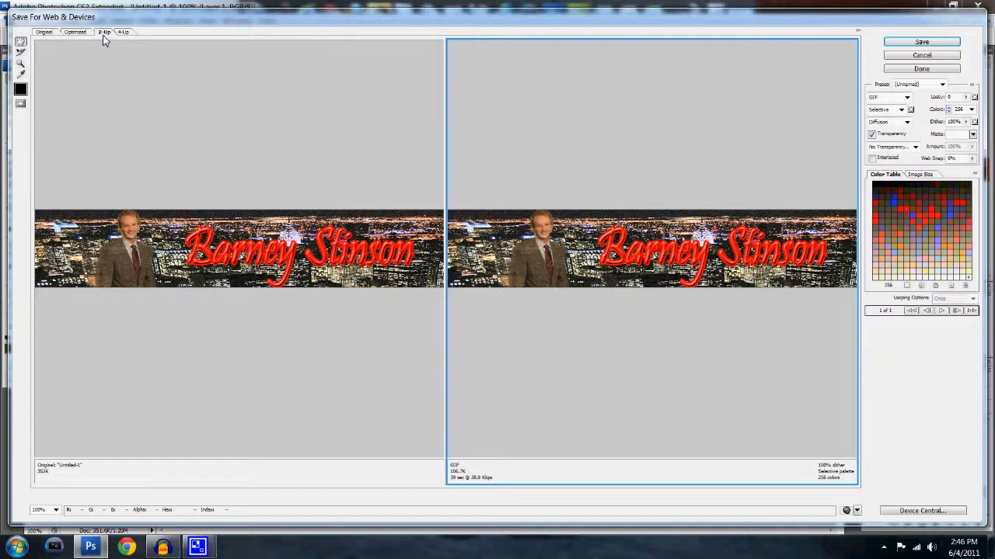
pyautogui.click(902, 96)
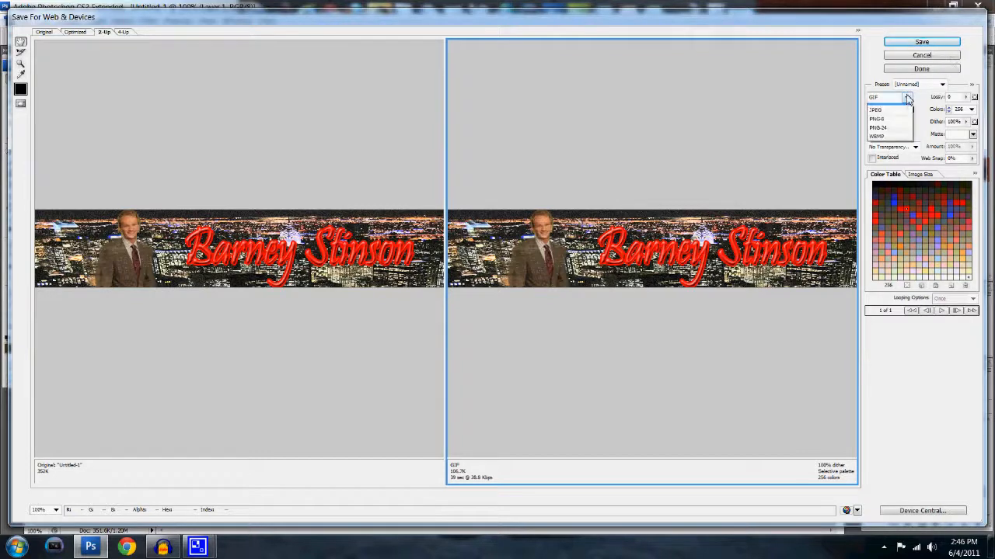
pyautogui.click(885, 117)
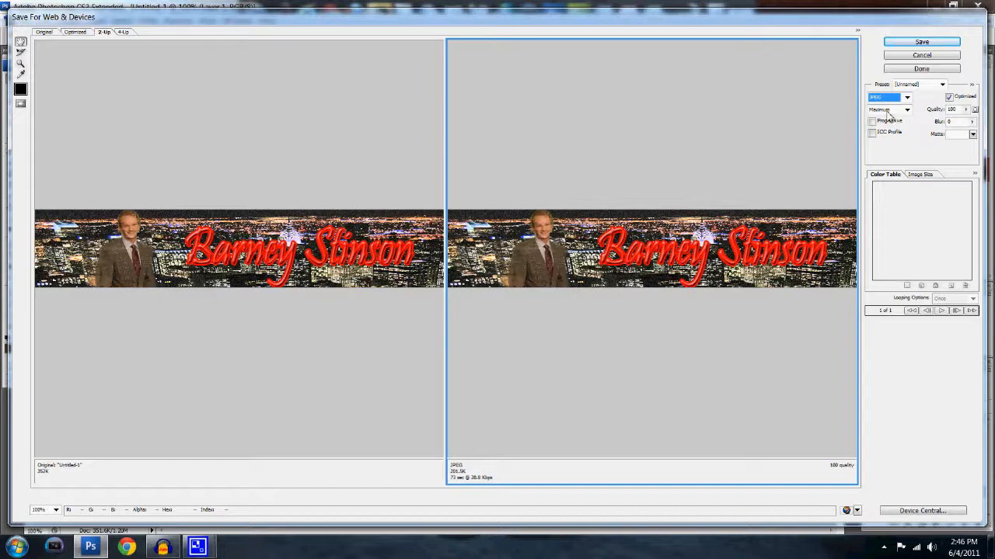
# Create a folder named "toturial" on the Desktop and save the optimized JPEG in it as "barney-banner".
pyautogui.click(921, 42)
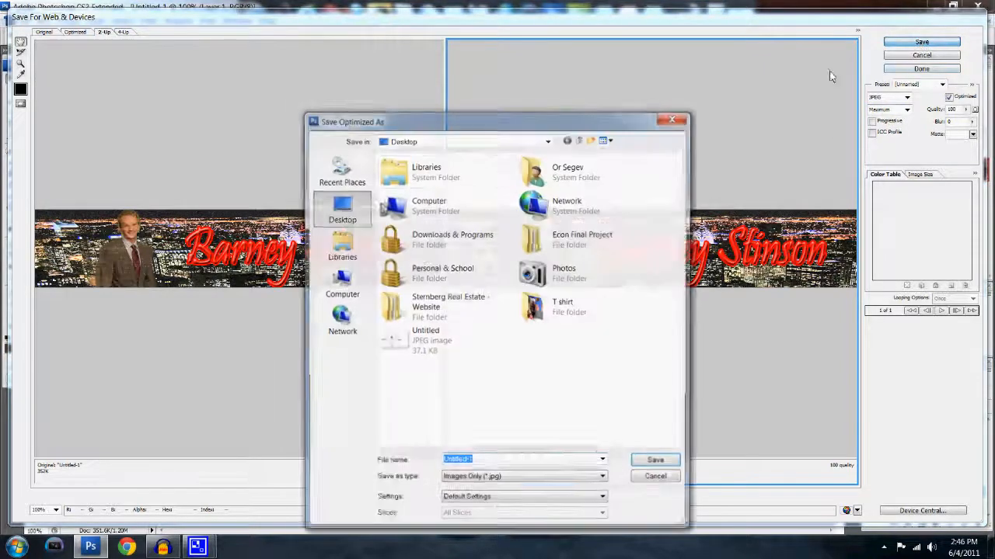
pyautogui.click(593, 138)
pyautogui.write('proke')
pyautogui.press('BackSpace')
pyautogui.press('BackSpace')
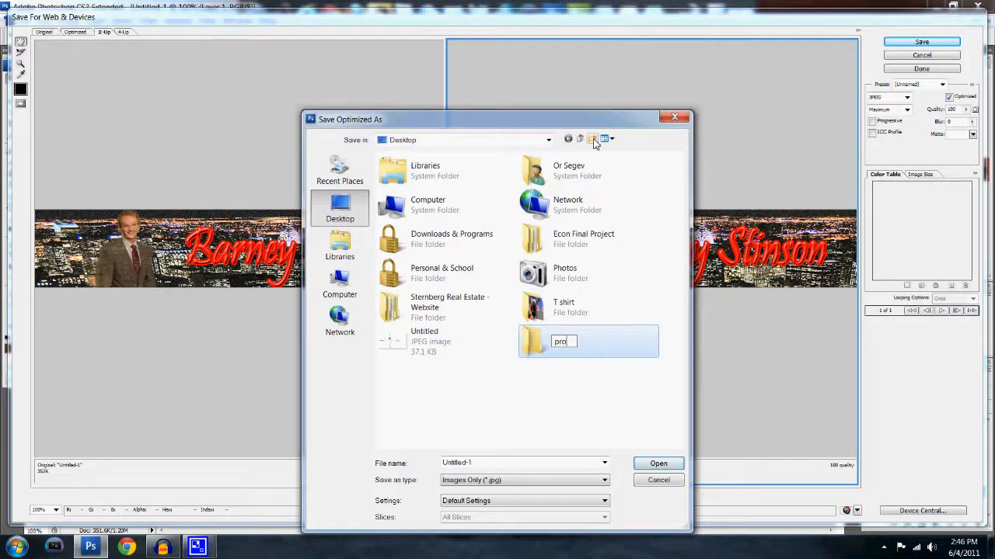
pyautogui.write('urial')
pyautogui.press('Return')
pyautogui.click(658, 463)
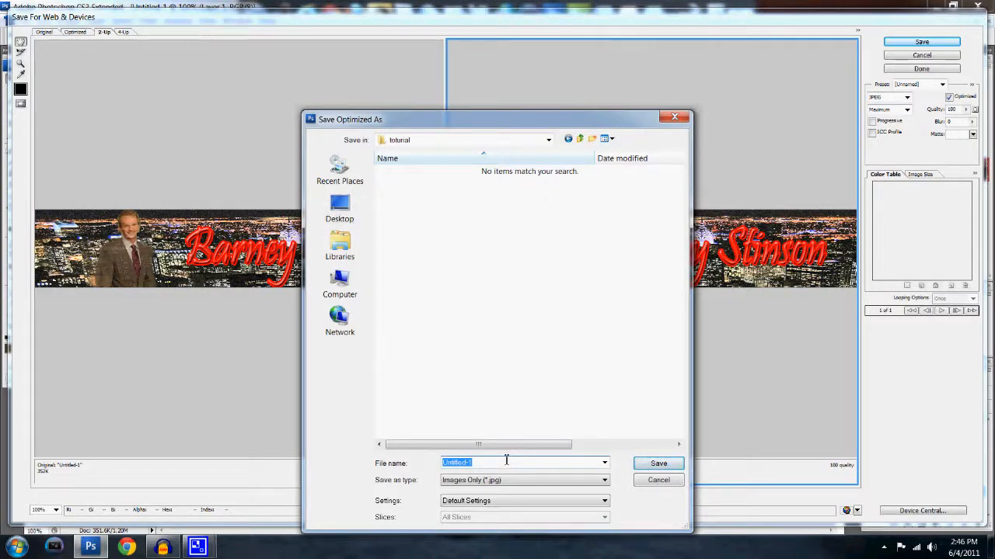
pyautogui.write('barney')
pyautogui.write('banner')
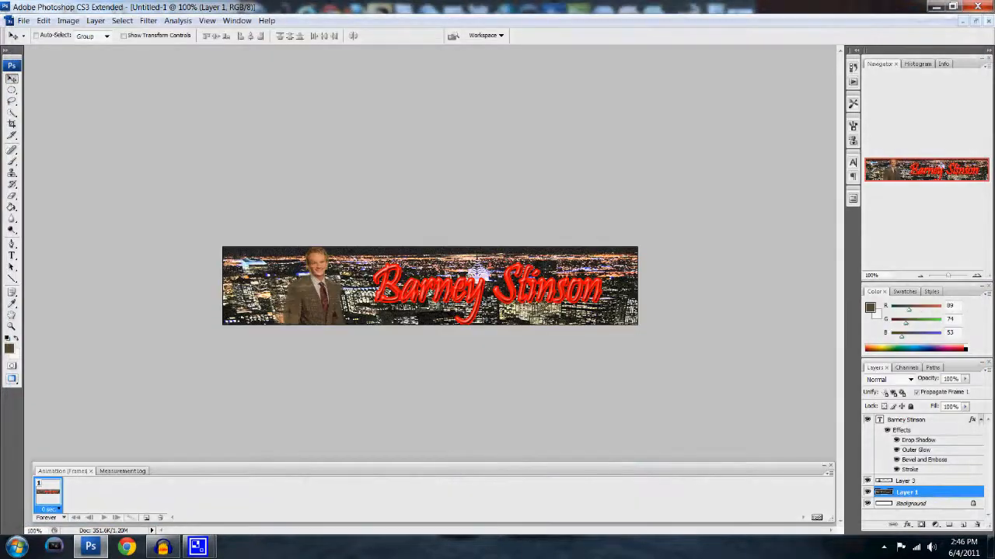
# Close Photoshop and view the exported barney-banner image from the desktop's toturial folder in Windows Photo Viewer.
pyautogui.click(988, 6)
pyautogui.click(503, 206)
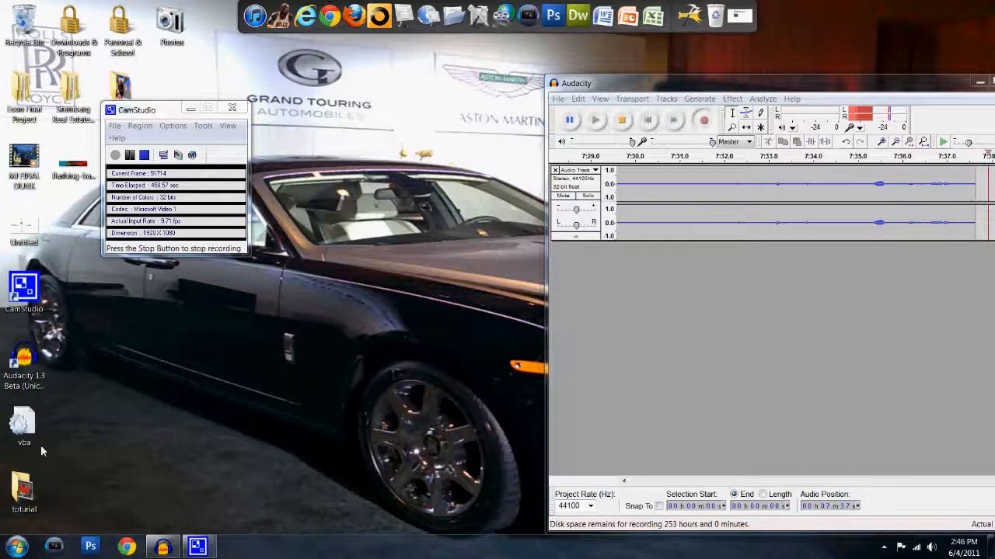
pyautogui.doubleClick(24, 491)
pyautogui.click(274, 88)
pyautogui.doubleClick(275, 88)
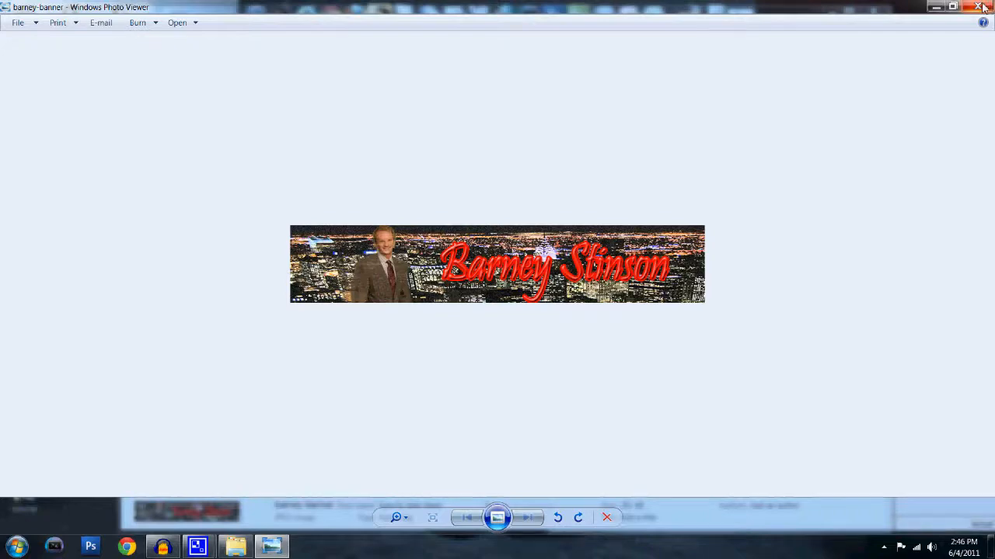
pyautogui.click(982, 7)
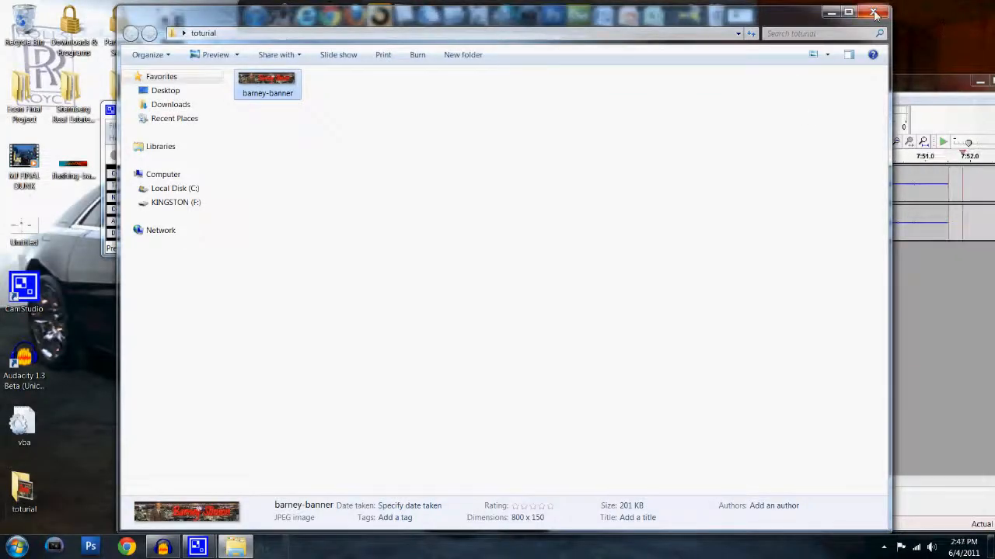